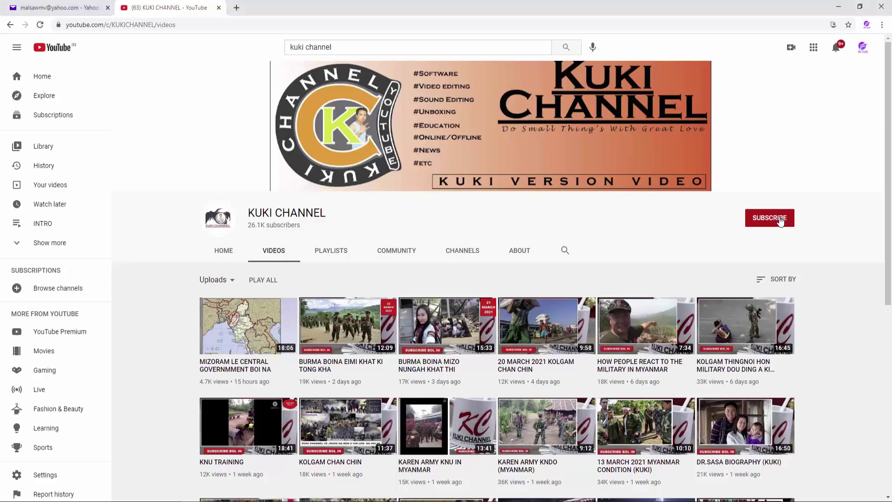
Step: Subscribe to KUKI CHANNEL and set its notifications to All
left_click(780, 222)
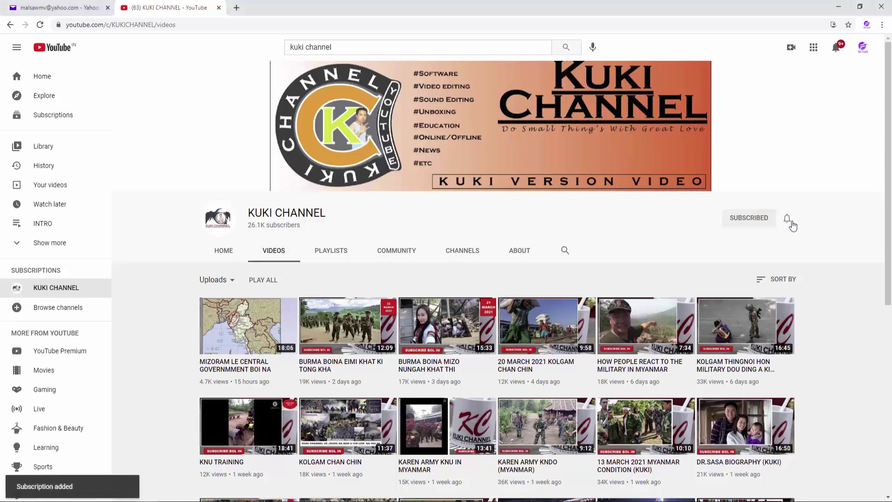
left_click(788, 221)
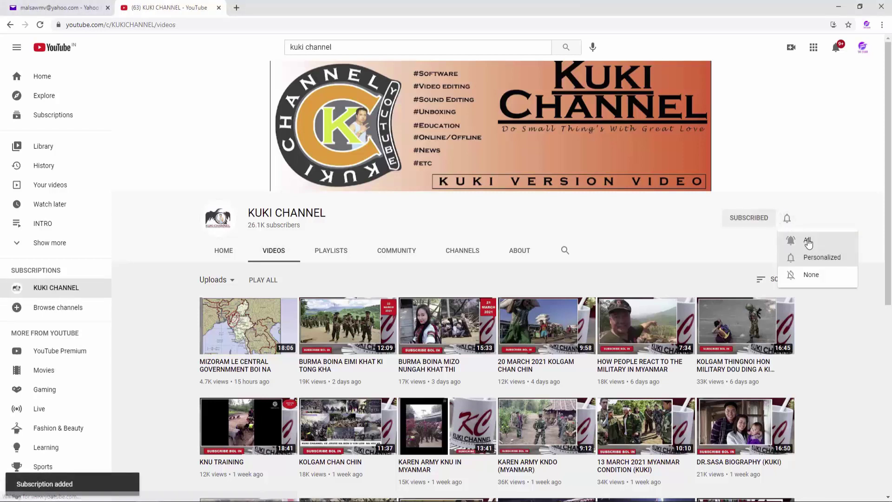
left_click(807, 240)
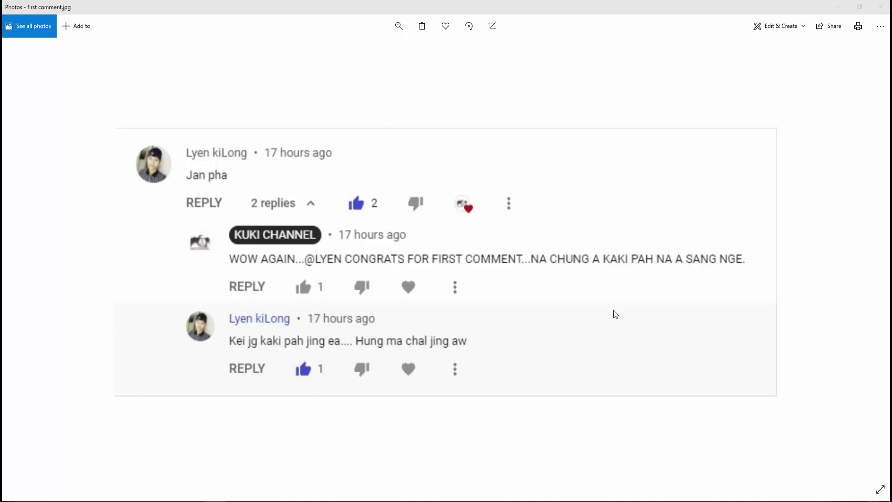
Step: Go from the first comment image to form.jpg and enlarge it to read the requested tutorial post
left_click(399, 27)
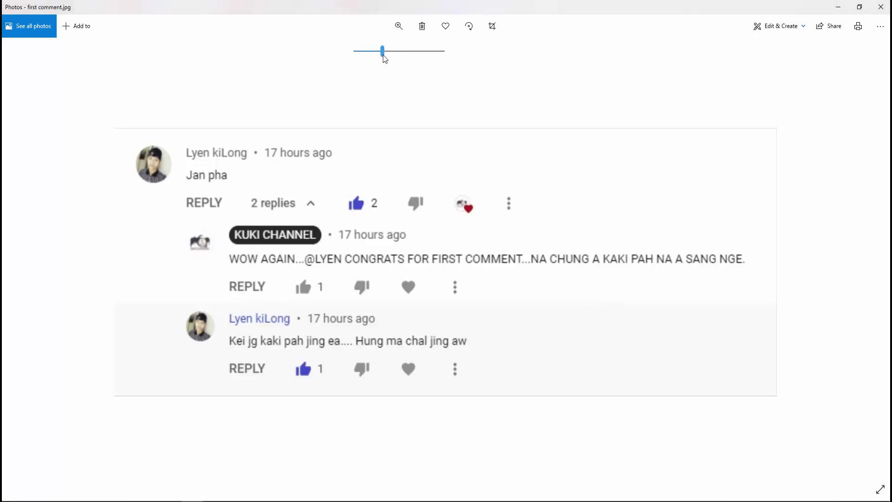
left_click_drag(383, 55, 345, 65)
left_click(868, 261)
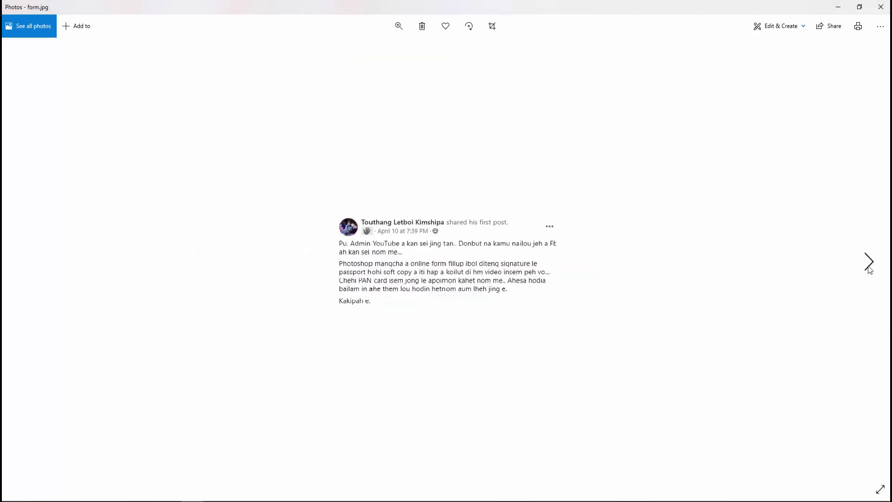
left_click(398, 26)
left_click_drag(358, 55, 423, 64)
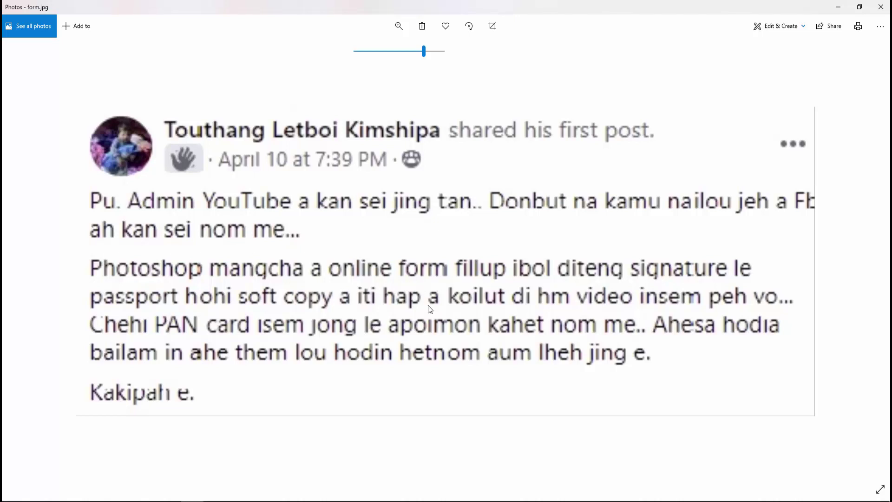
left_click_drag(424, 55, 353, 71)
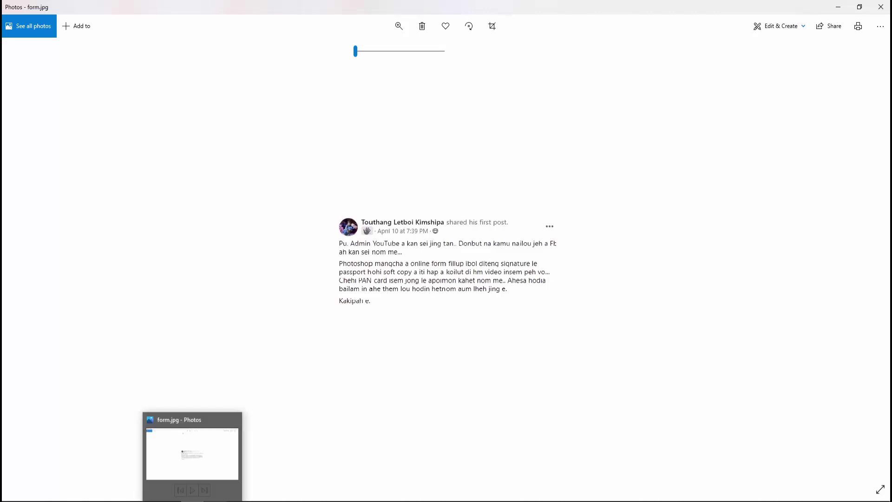
Step: Clear the photo viewer and folder windows, and bring up The Irrawaddy article on Sagaing border town freshly reloaded
left_click(218, 501)
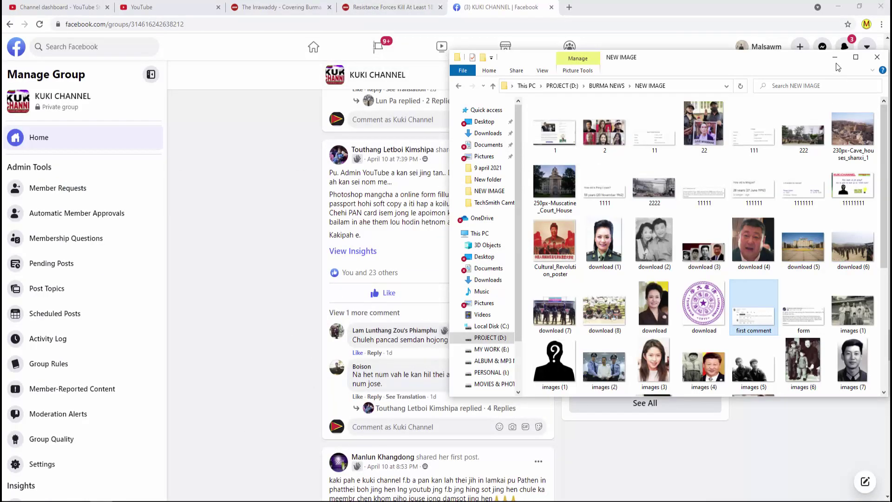
left_click(836, 58)
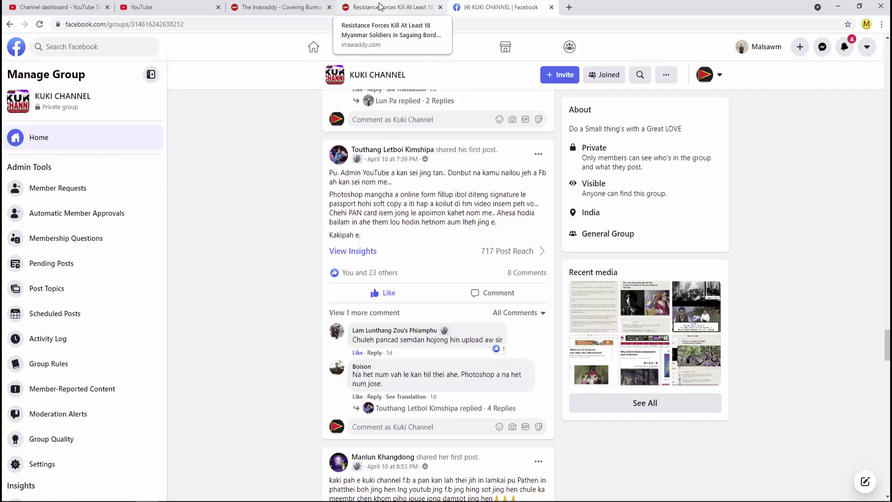
left_click(380, 7)
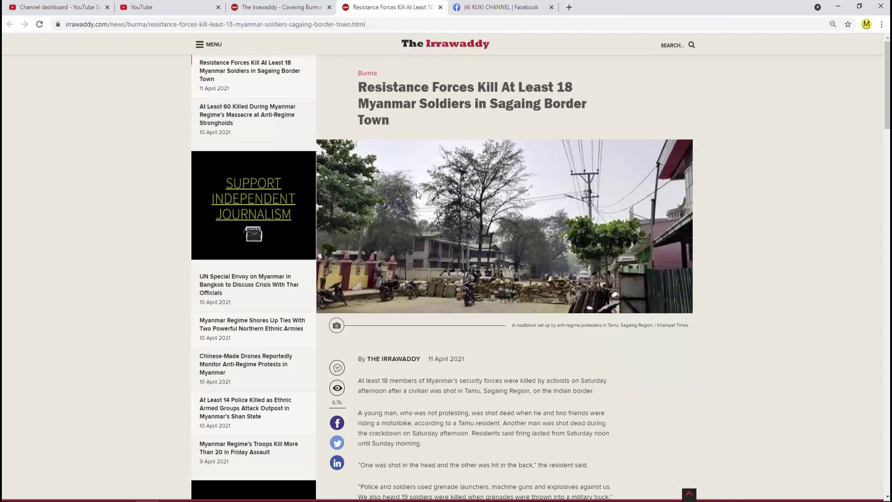
scroll(505, 222, "down", 1)
scroll(505, 222, "down", 4)
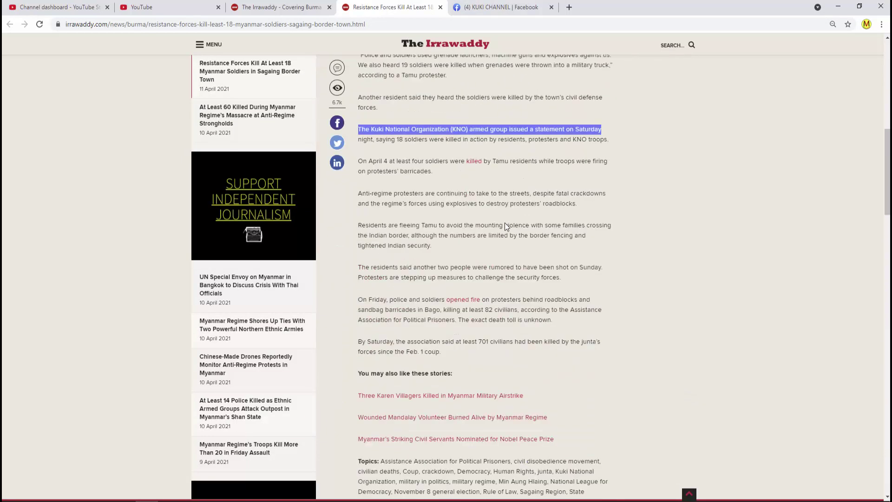
scroll(504, 222, "up", 9)
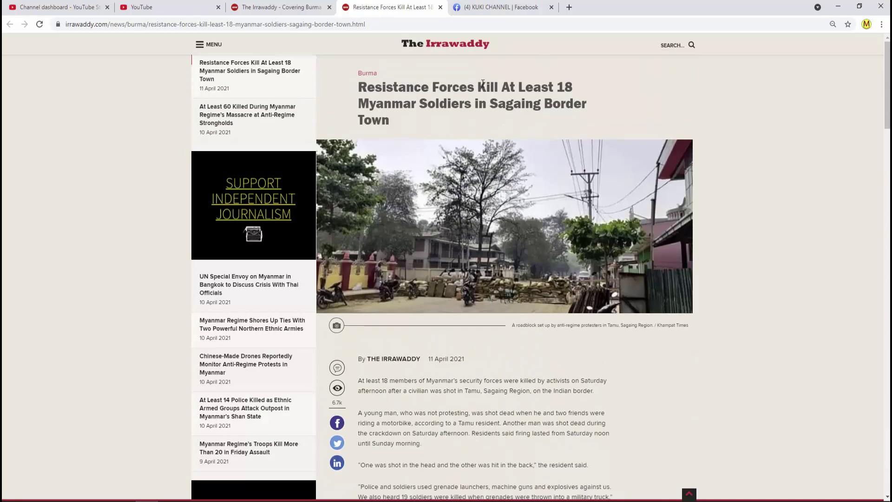
left_click(39, 25)
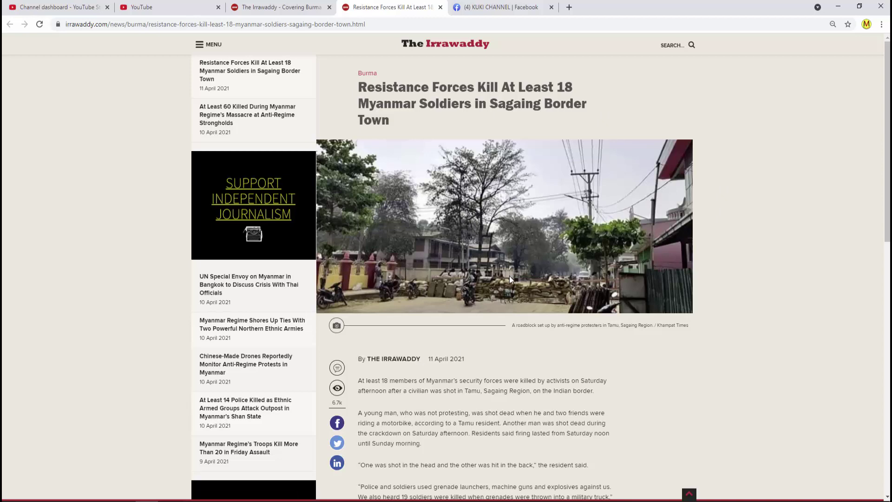
Step: Skim the article text and highlight its publication date, 11 April 2021
scroll(466, 307, "down", 6)
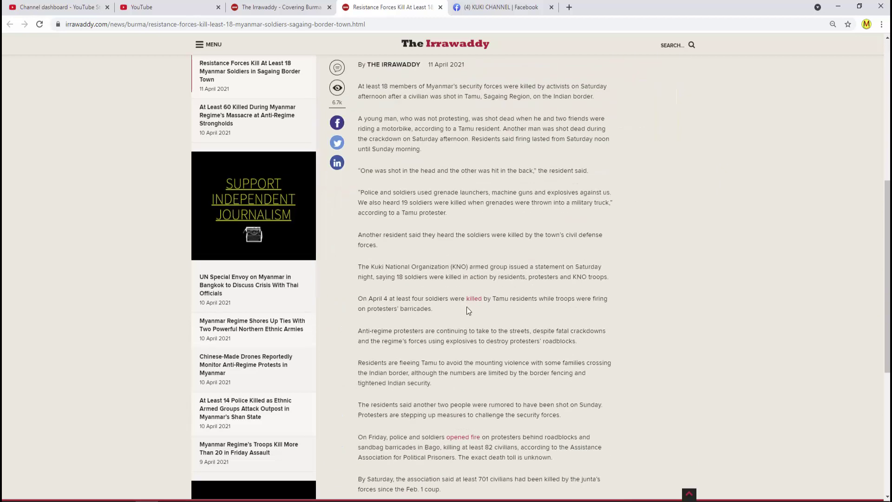
scroll(466, 310, "up", 1)
scroll(467, 310, "up", 3)
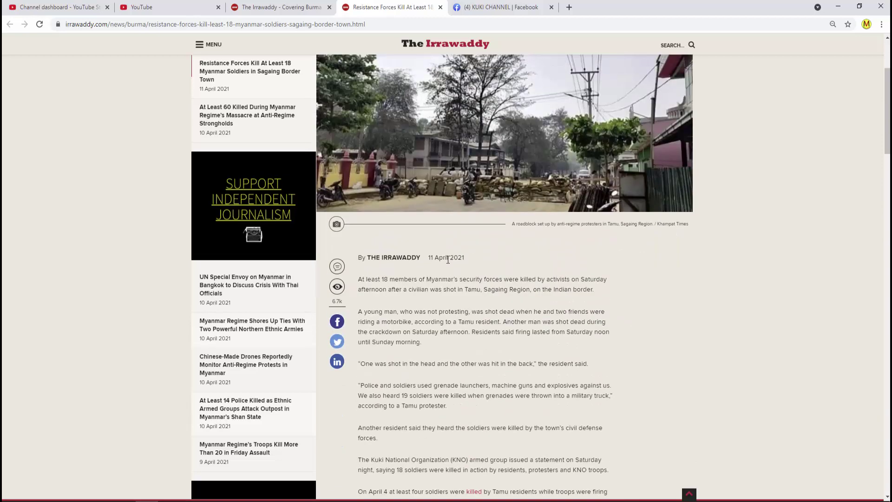
scroll(447, 259, "up", 2)
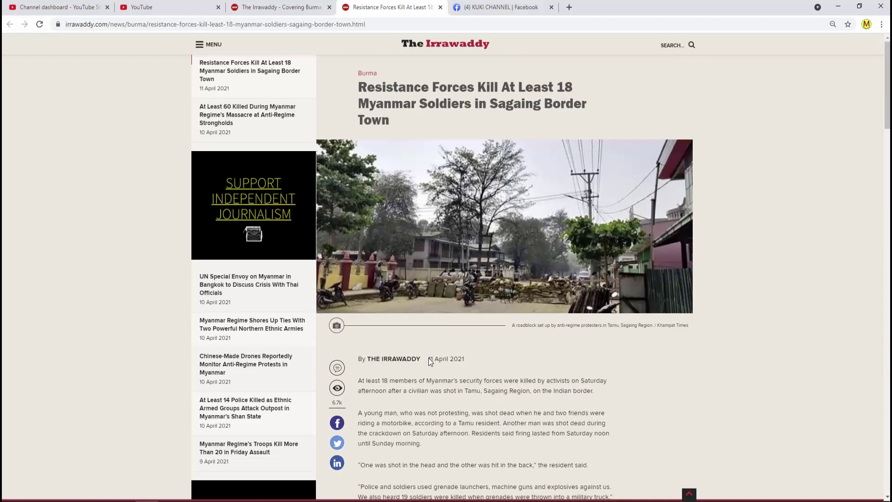
left_click_drag(428, 358, 467, 367)
scroll(468, 371, "down", 2)
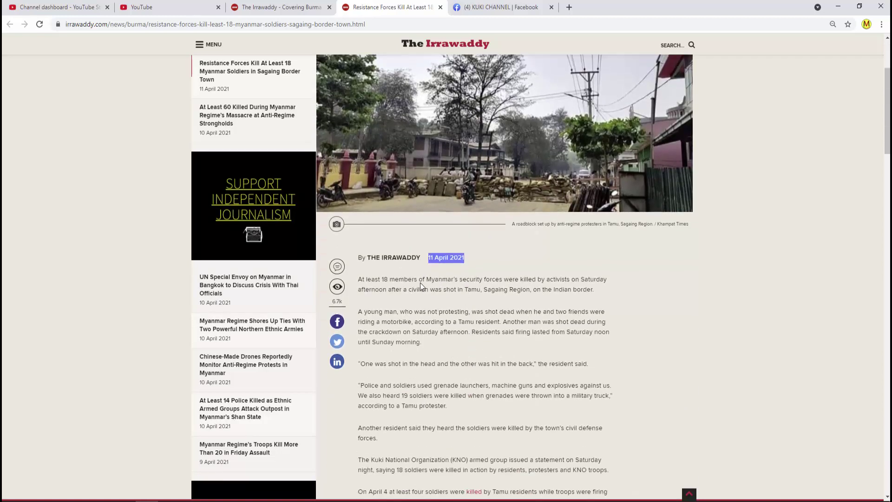
Step: Highlight the paragraph about the Kuki National Organization statement, including its part on the 18 soldiers, to read it
scroll(427, 343, "down", 3)
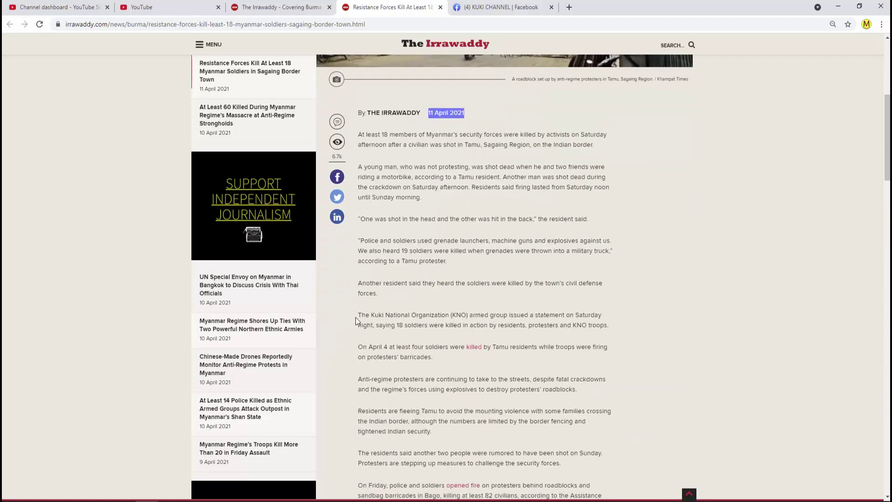
left_click(360, 319)
left_click_drag(360, 318, 611, 325)
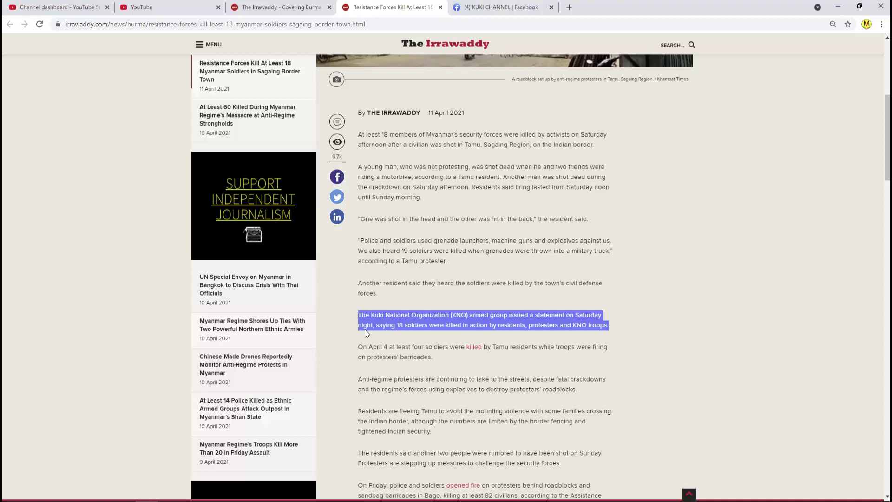
left_click_drag(397, 325, 609, 326)
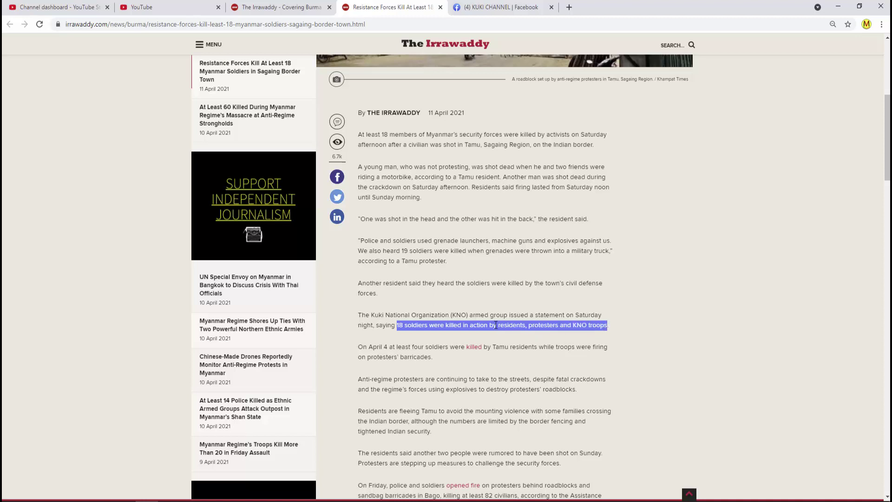
left_click(597, 327)
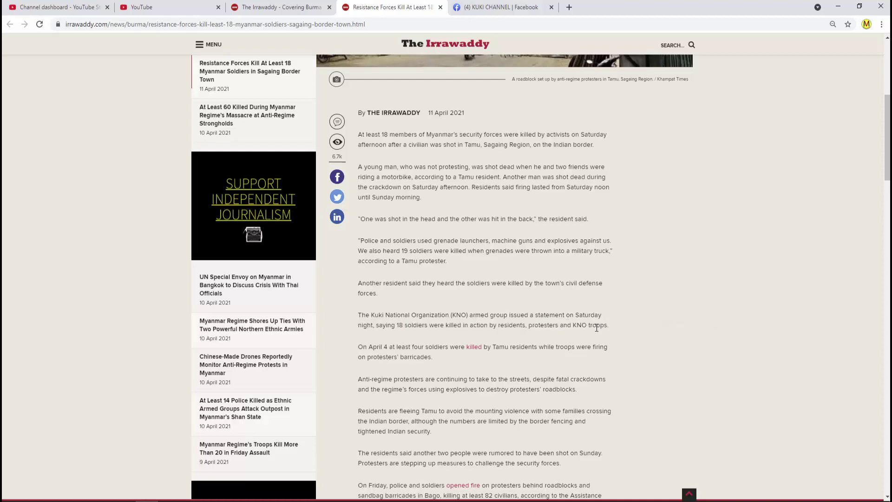
Step: Skim the remainder of the article and highlight its view count
scroll(494, 369, "down", 2)
scroll(494, 370, "up", 2)
scroll(494, 370, "down", 5)
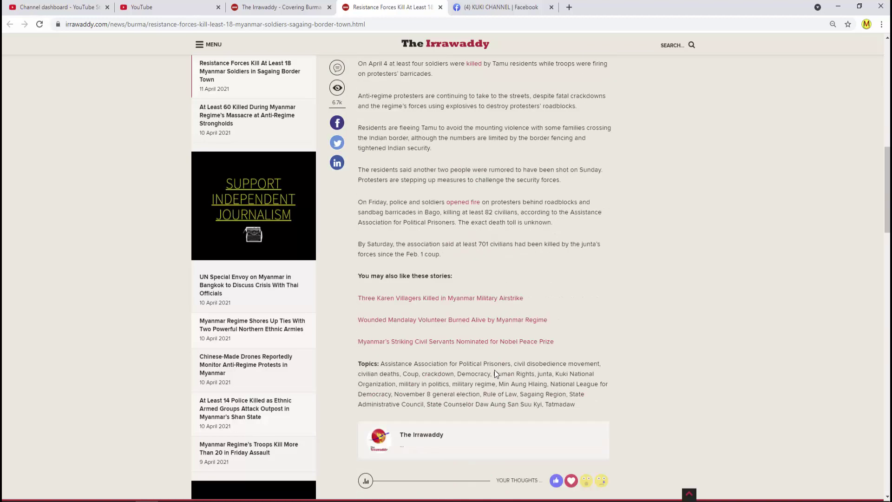
scroll(494, 370, "up", 5)
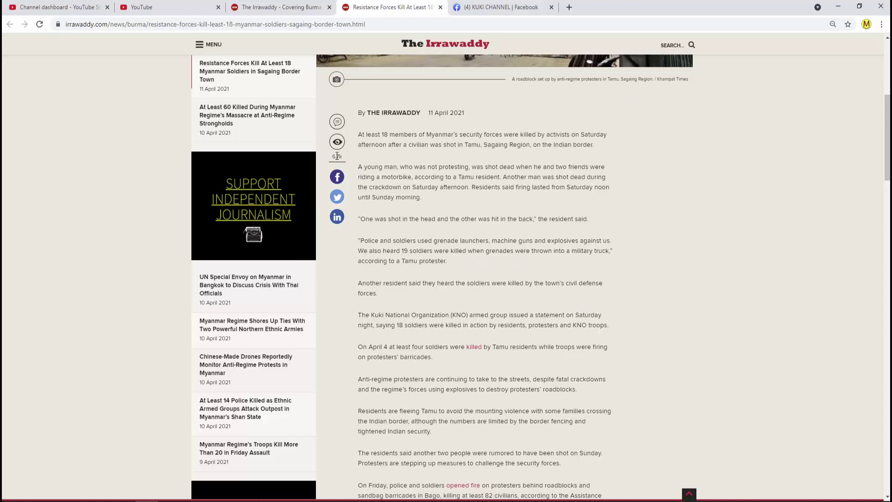
left_click_drag(332, 157, 353, 165)
Step: Minimize the browser and photo viewer, and preview the signature photo IMG_20210412_135023.jpg from the desktop
left_click(838, 7)
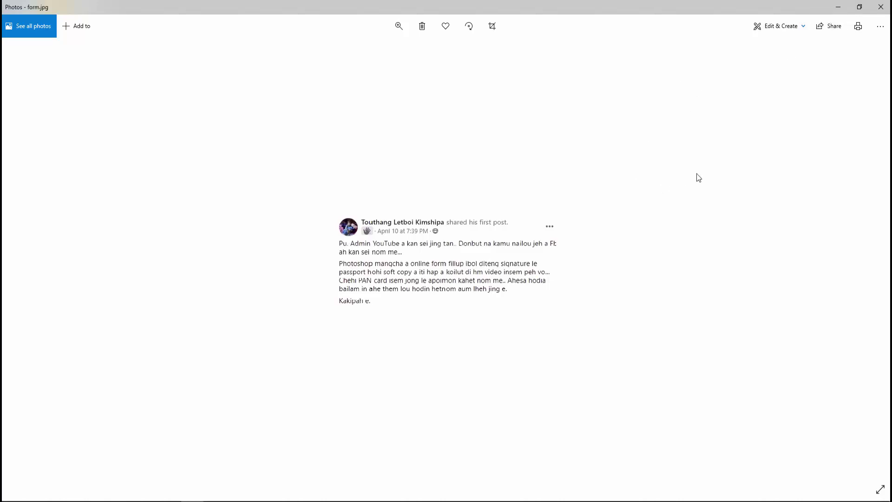
left_click(839, 8)
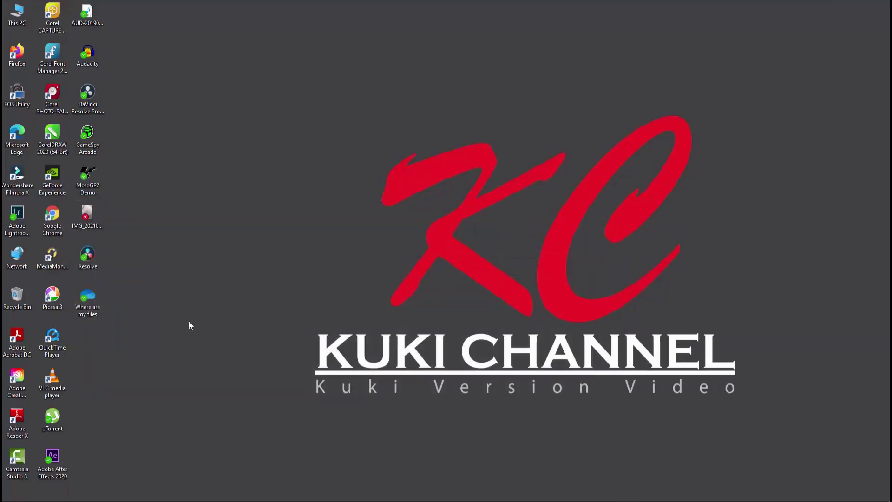
double_click(88, 217)
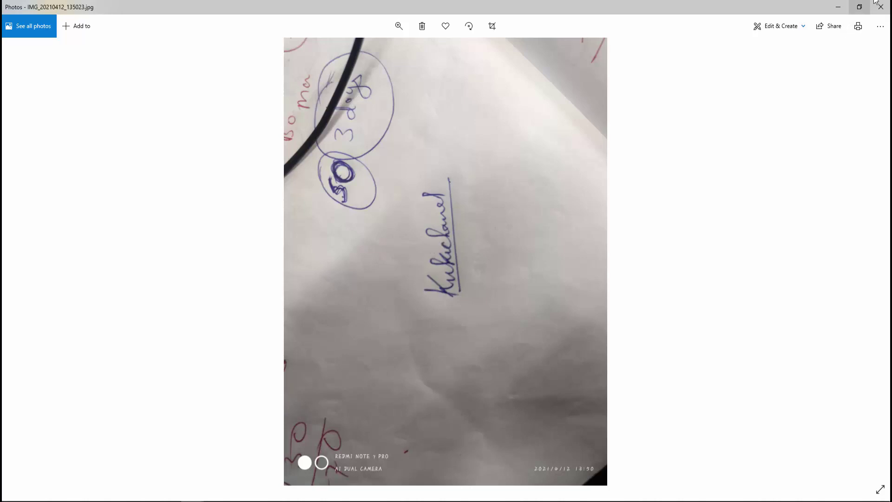
left_click(880, 7)
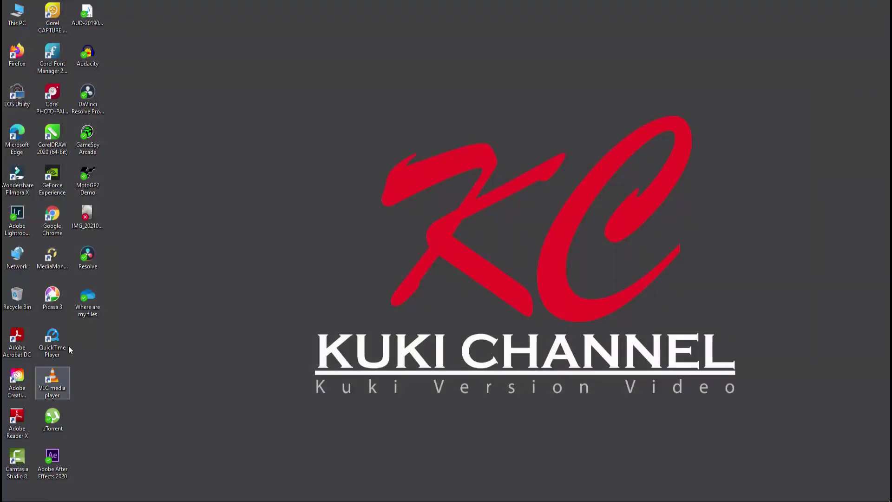
Step: Open the desktop signature photo IMG_20210412_135023.jpg in Adobe Photoshop 2020
left_click(89, 215)
right_click(88, 216)
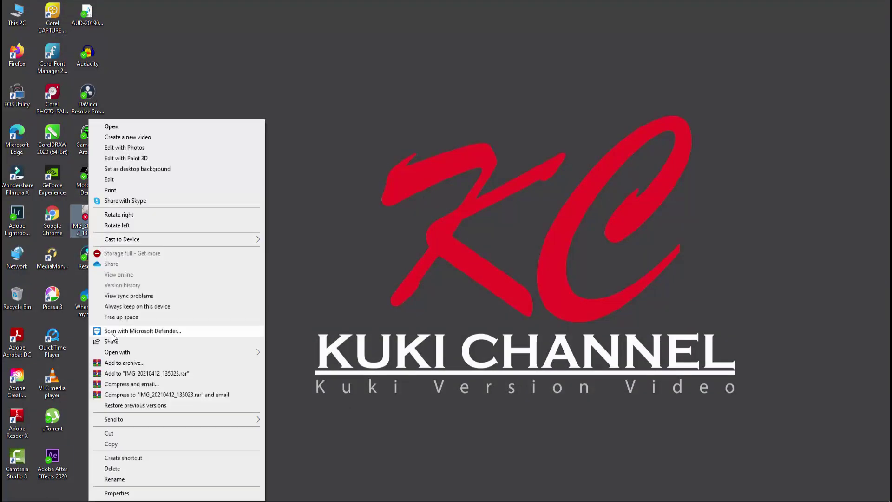
mouse_move(124, 353)
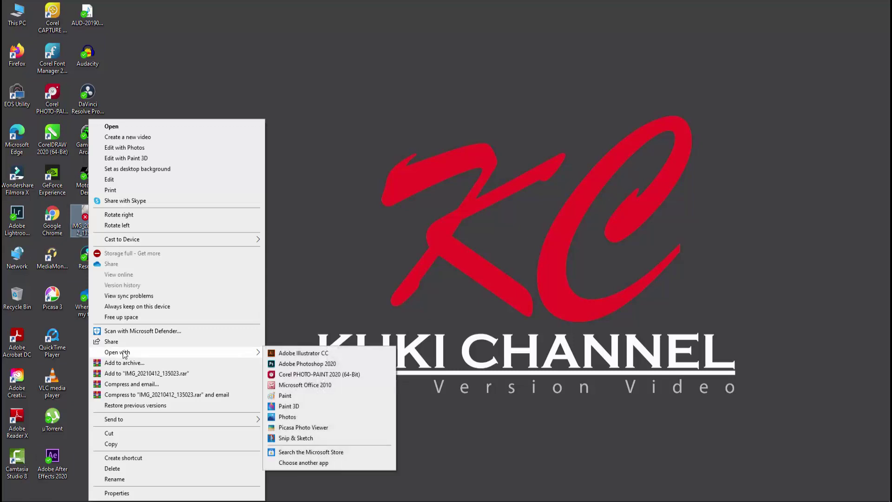
left_click(292, 364)
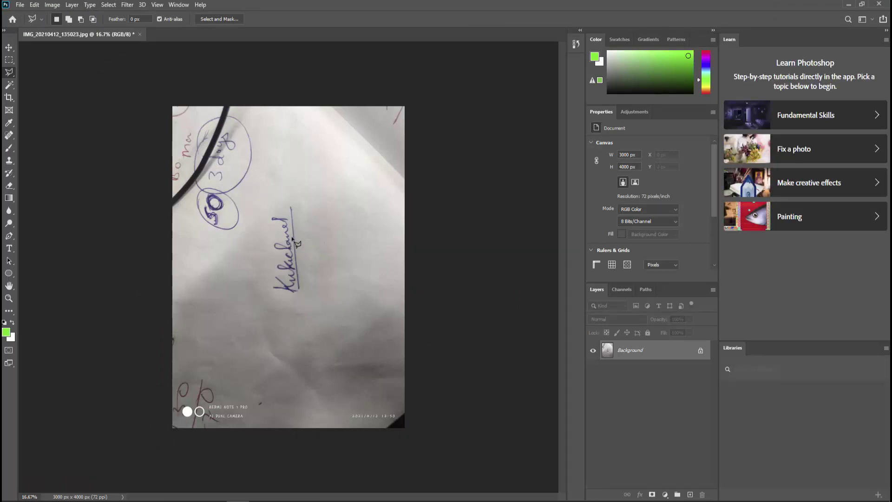
Step: Unlock the Background layer into a regular layer, keeping the default layer style options
left_click(9, 48)
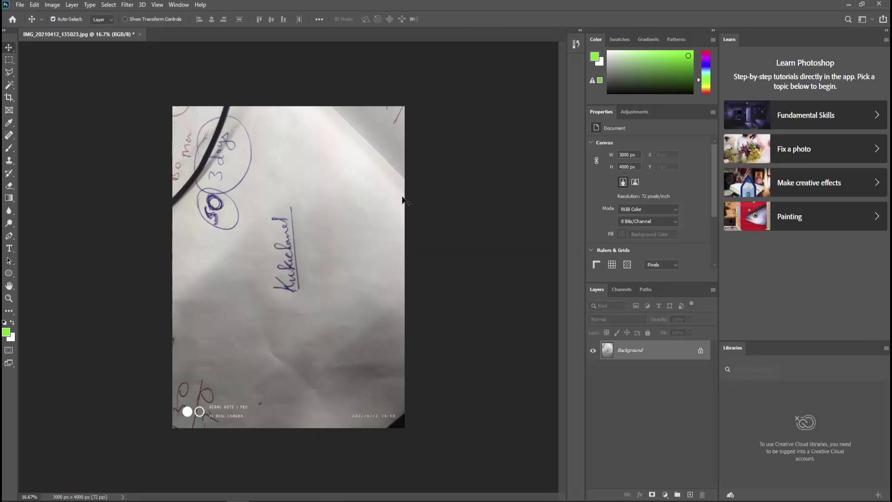
left_click(702, 354)
key("h")
double_click(651, 356)
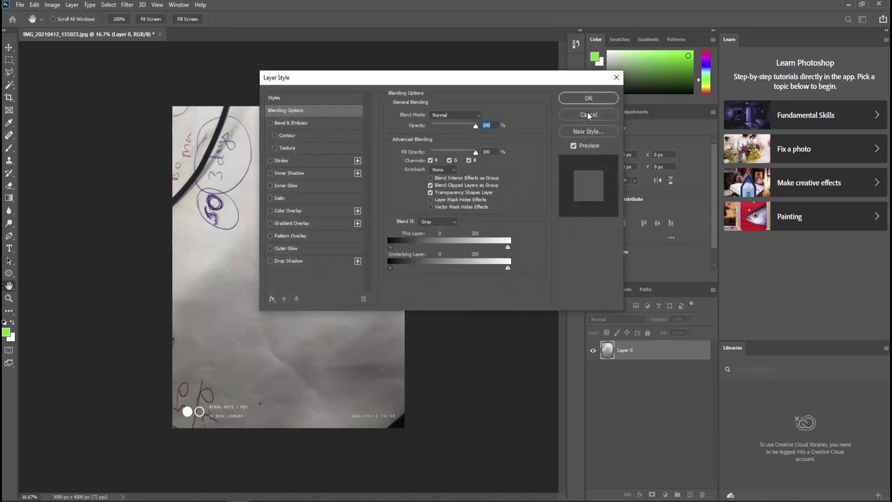
left_click(588, 98)
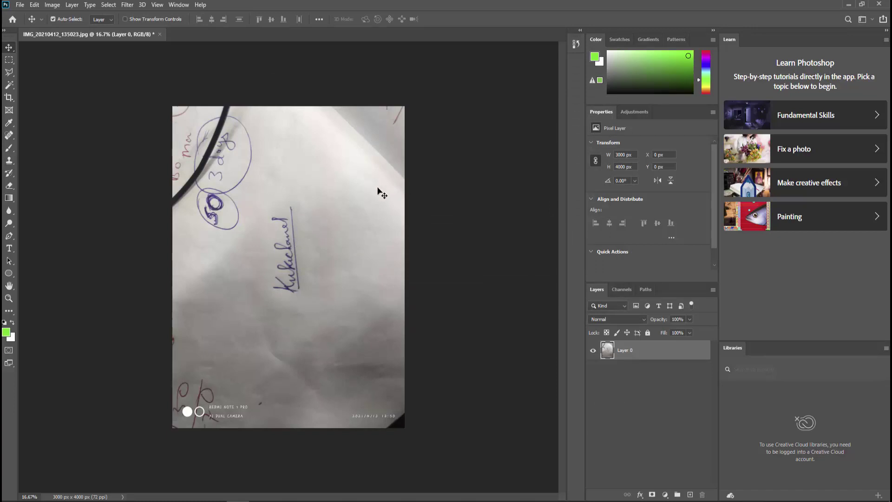
mouse_move(320, 155)
left_mouse_down()
mouse_move(323, 167)
mouse_move(325, 141)
mouse_move(325, 156)
left_mouse_up()
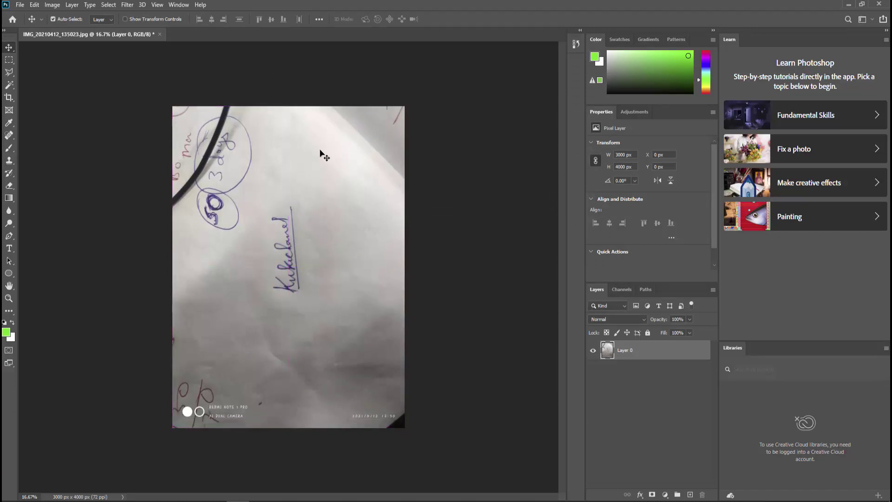
Step: Marquee-select a rectangle of about 1002 × 1434 px around the signature, invert the selection and delete everything outside it
left_click(10, 61)
mouse_move(247, 195)
left_mouse_down()
mouse_move(317, 316)
mouse_move(325, 310)
left_mouse_up()
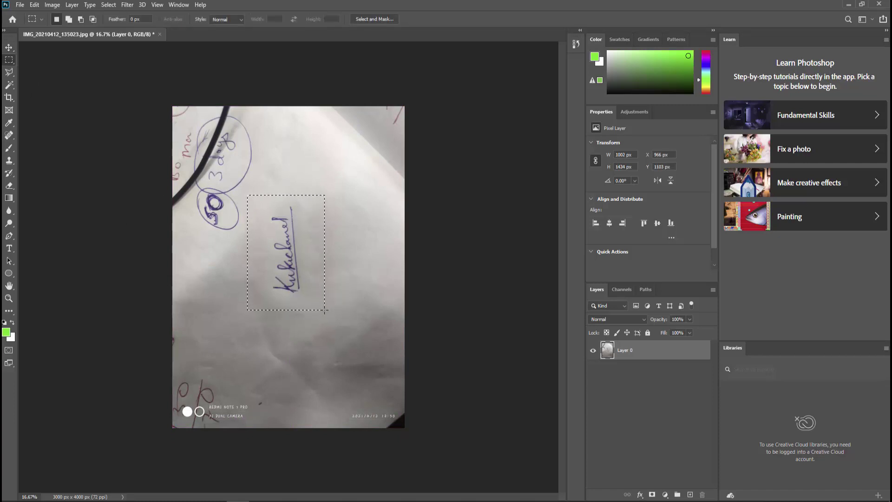
left_click(108, 5)
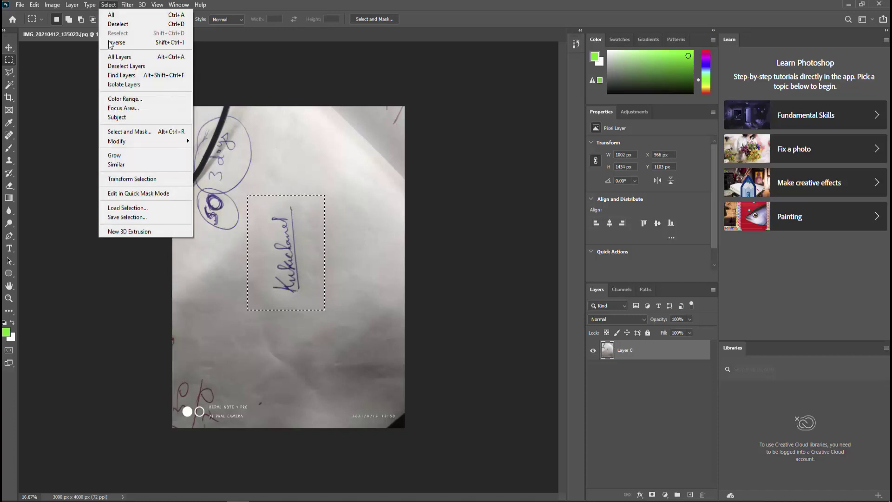
left_click(116, 42)
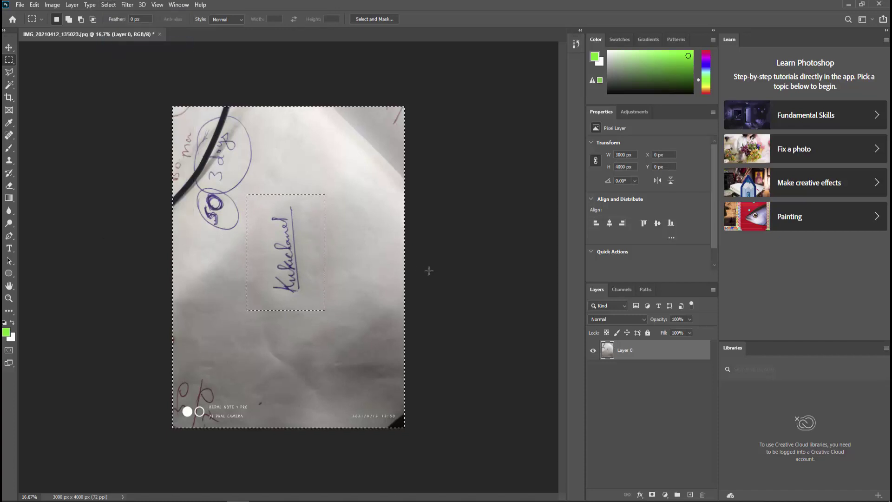
key("Delete")
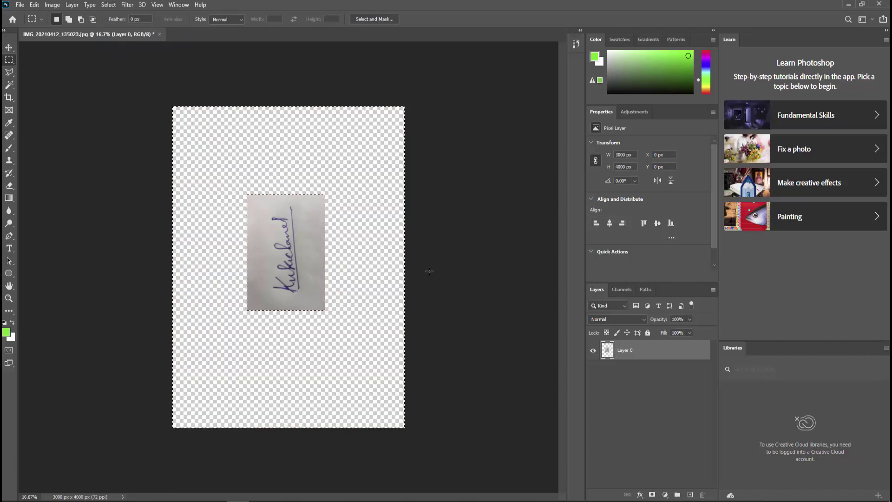
Step: Try to move the signature cutout on the canvas, and clear the active selection
left_click(9, 48)
left_click_drag(294, 198, 343, 186)
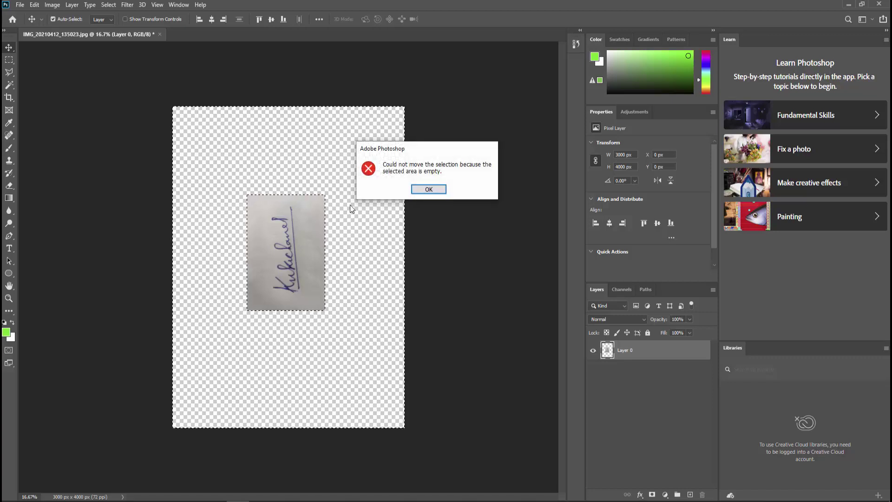
left_click(429, 189)
key("ctrl+d")
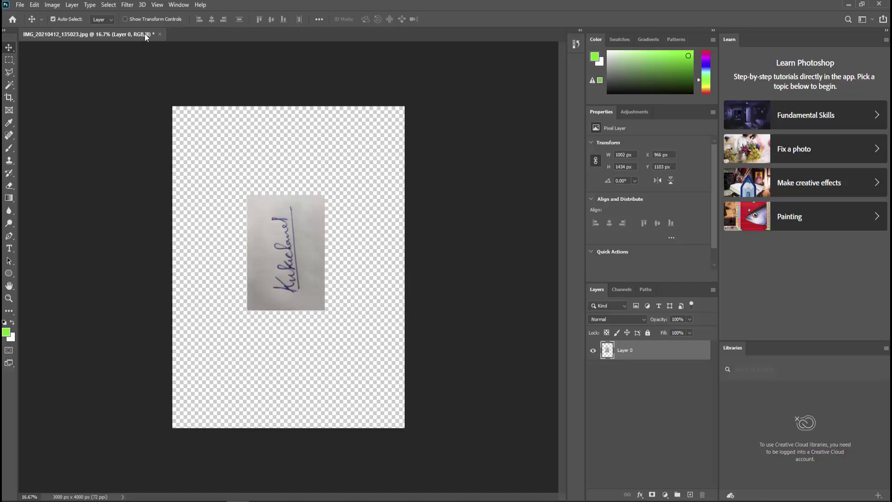
Step: Show transform controls and rotate the signature cutout about 90° clockwise so that it reads horizontally
left_click(125, 19)
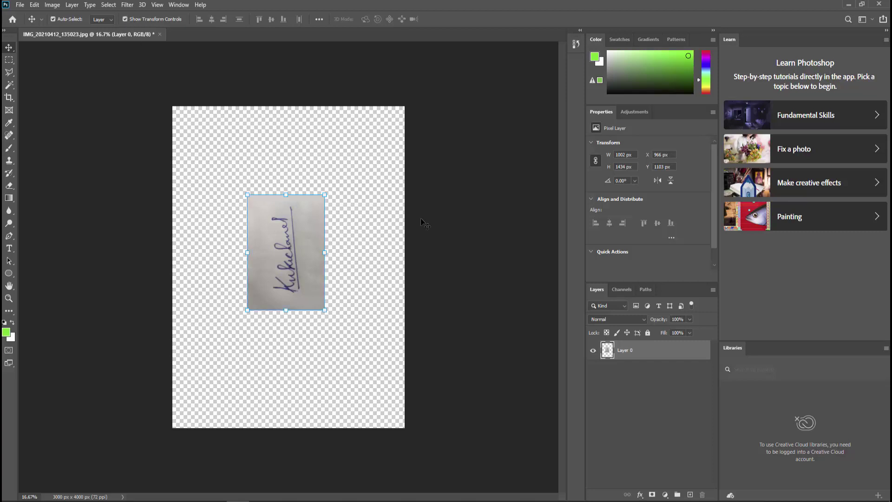
left_click(330, 192)
mouse_move(331, 189)
left_mouse_down()
mouse_move(346, 211)
mouse_move(340, 285)
left_mouse_up()
left_click_drag(339, 293, 339, 292)
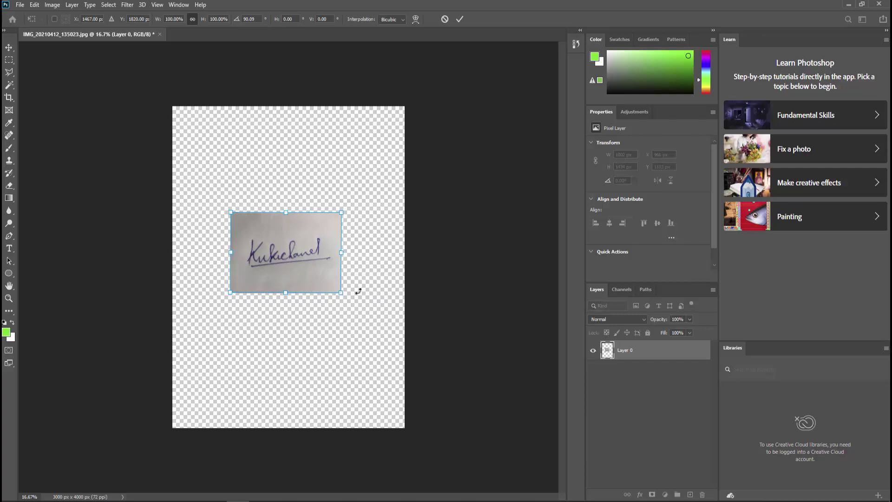
left_click(459, 19)
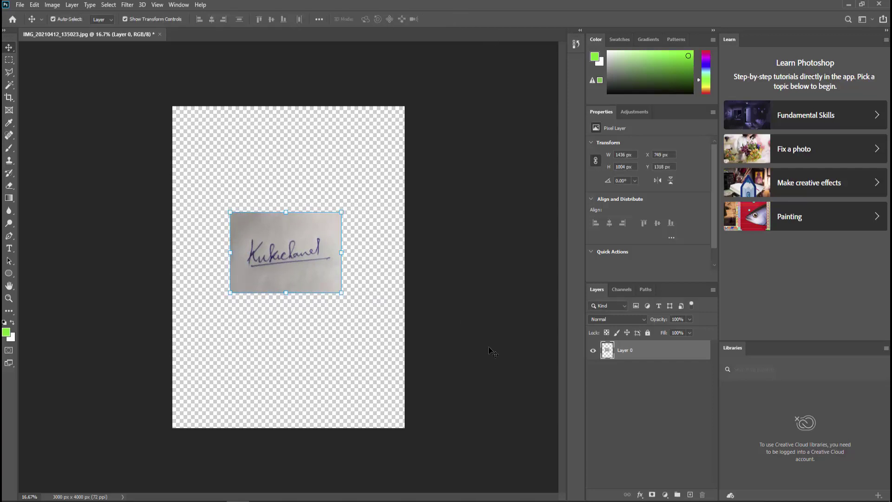
key("ctrl+plus")
key("ctrl+plus")
key("ctrl+plus")
key("ctrl+plus")
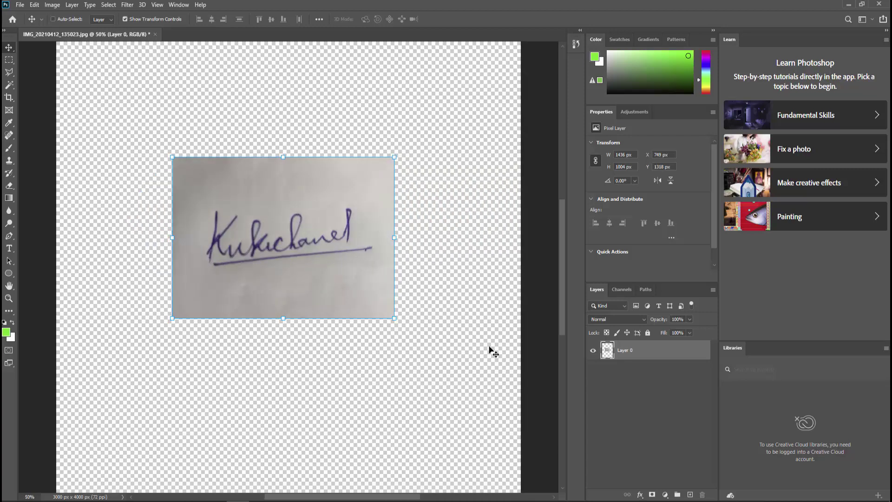
key("ctrl")
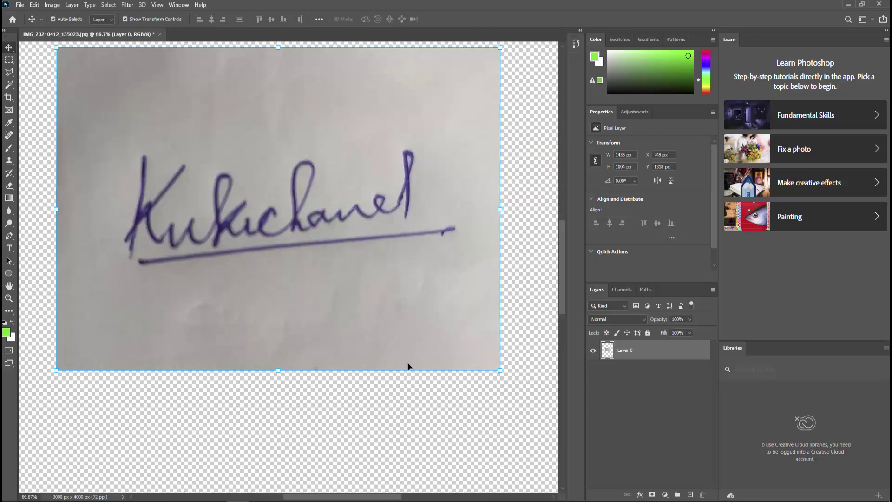
scroll(407, 366, "up", 2)
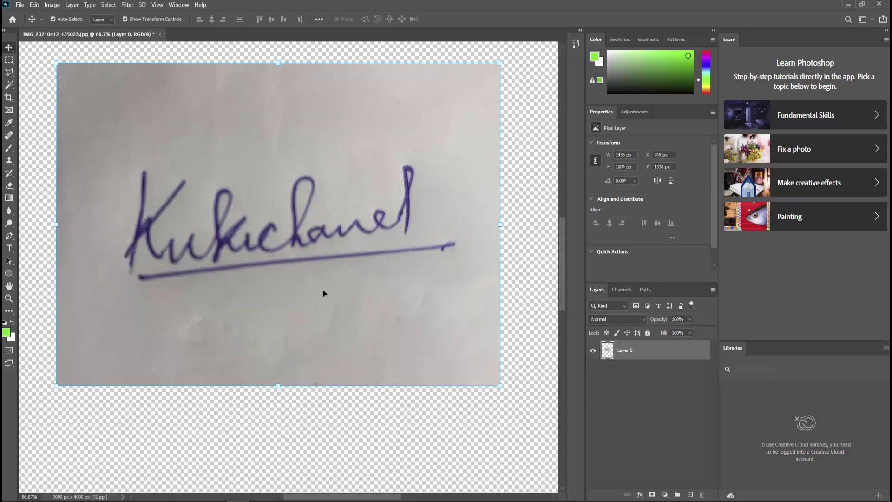
left_click(8, 85)
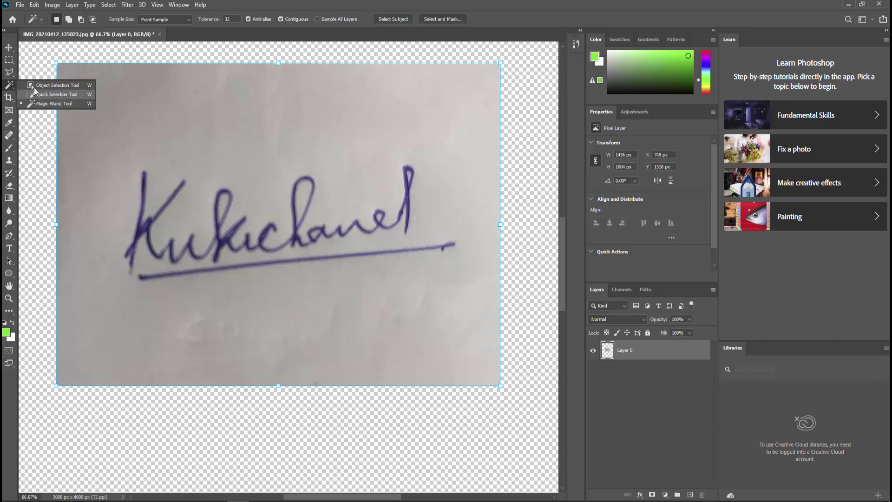
left_click(52, 85)
left_click_drag(39, 84, 11, 88)
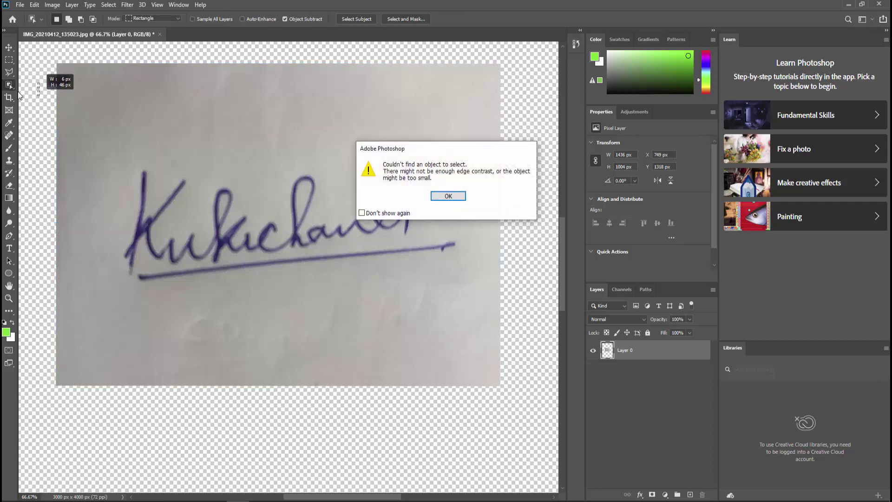
left_click(442, 197)
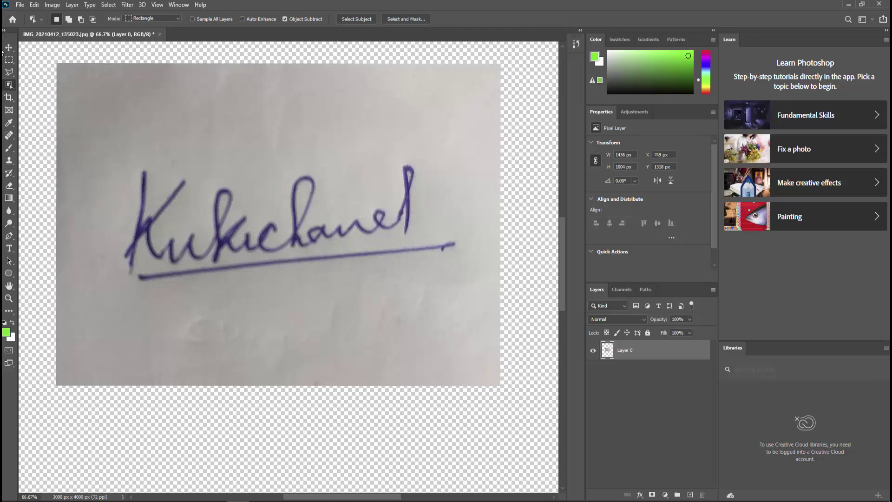
Step: Delete the grey paper around the signature with the Magic Wand, including the leftover patches at both sides
left_click_drag(10, 86, 36, 101)
left_click(295, 122)
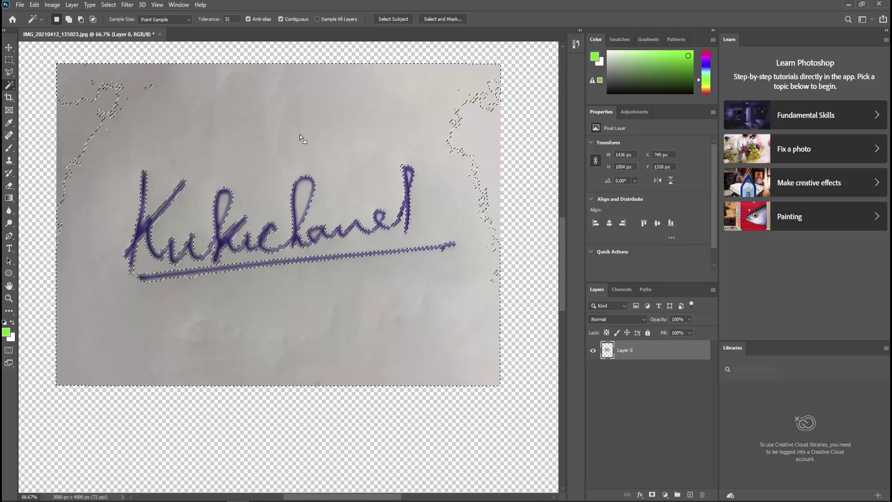
key("Delete")
left_click(93, 125)
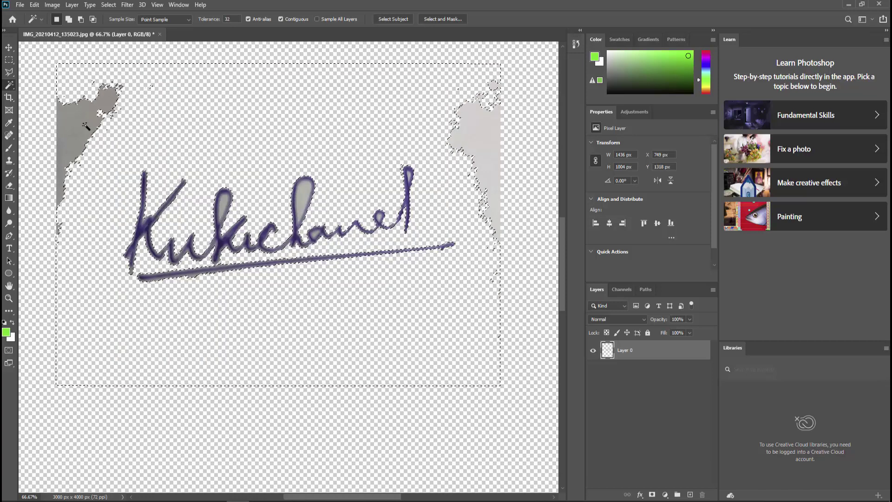
key("Delete")
left_click(483, 135)
key("Delete")
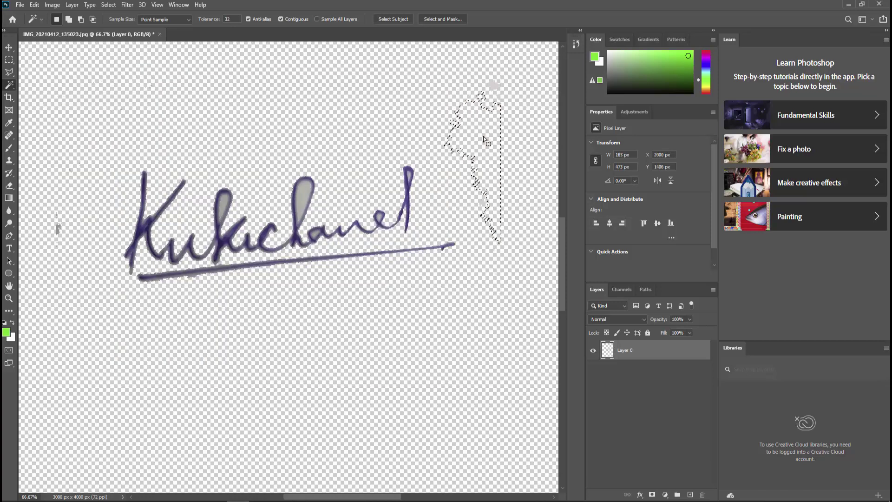
Step: Clear the remaining paper specks on both sides of the signature using rectangular marquee selections
left_click(9, 60)
left_click_drag(423, 75, 523, 227)
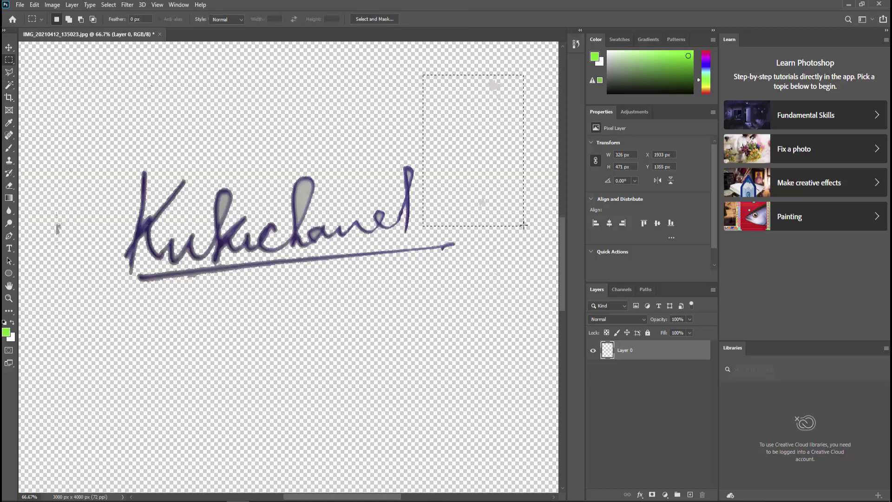
left_click_drag(93, 76, 45, 291)
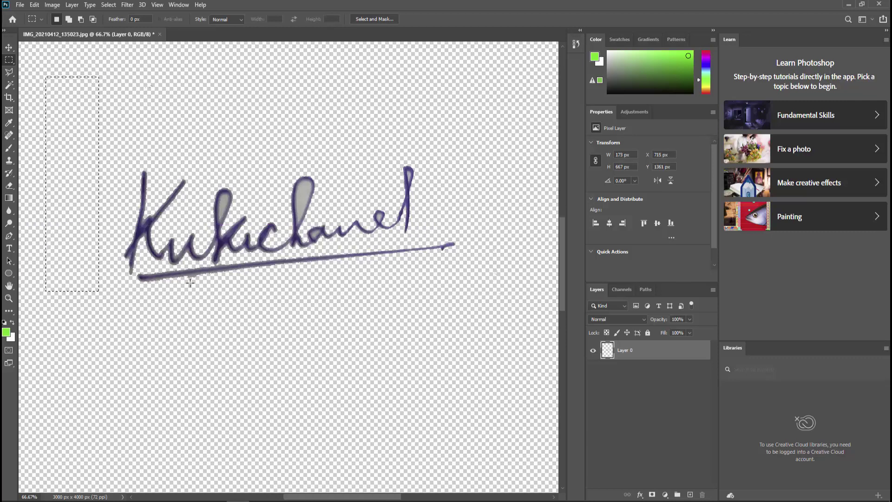
Step: Delete the paper enclosed in the loops of the signature's letters with the Magic Wand
left_click(9, 85)
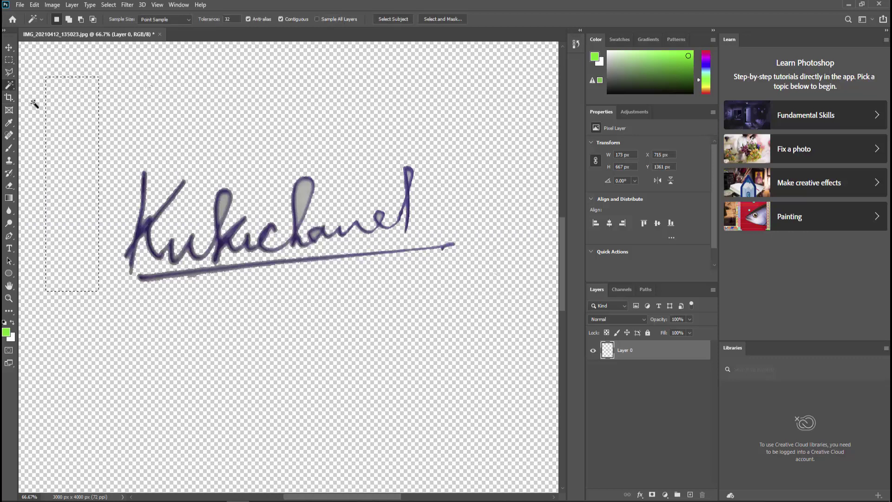
left_click(223, 203)
key("Delete")
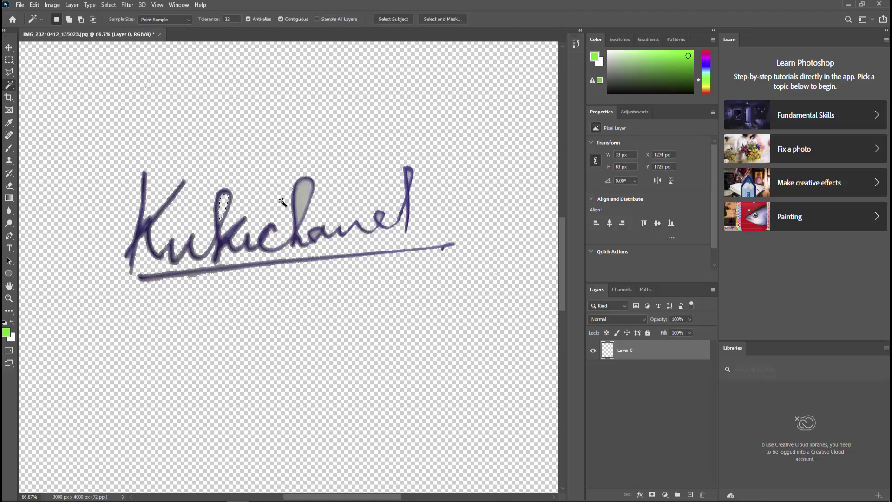
left_click(306, 205)
key("Delete")
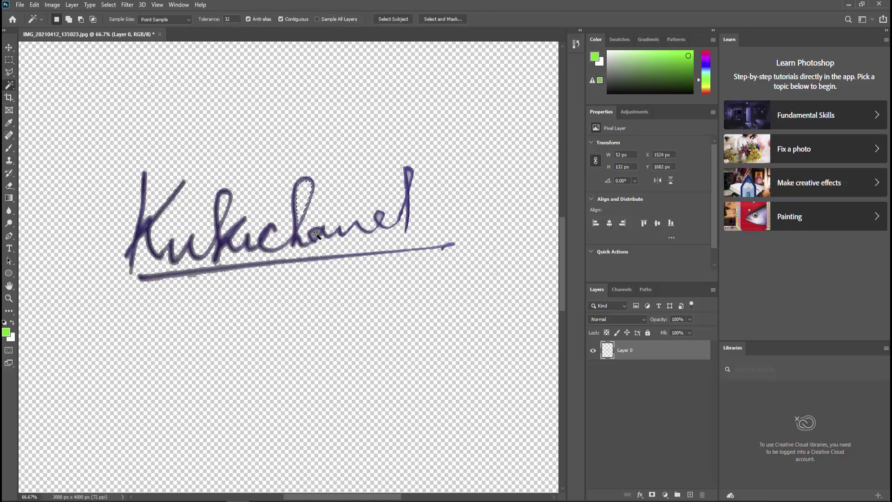
left_click(315, 234)
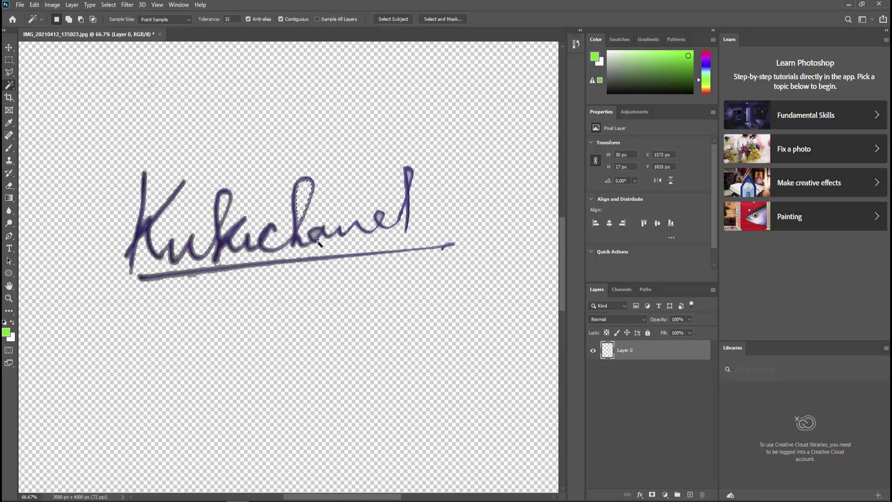
left_click(380, 217)
key("Delete")
Step: Move the signature layer about 210 px to the right and 60 px down on the canvas
key("ctrl+plus")
key("ctrl+plus")
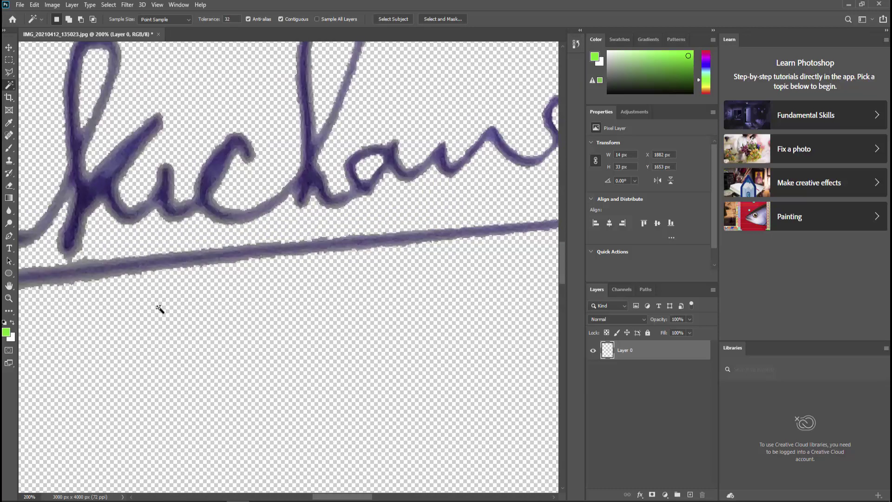
left_click(9, 48)
scroll(137, 228, "up", 3)
left_click_drag(166, 286, 270, 296)
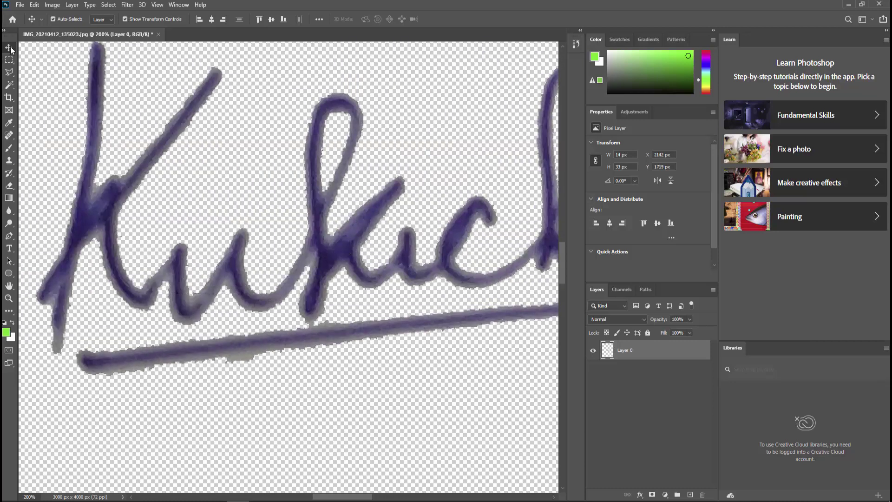
left_click_drag(128, 193, 86, 185)
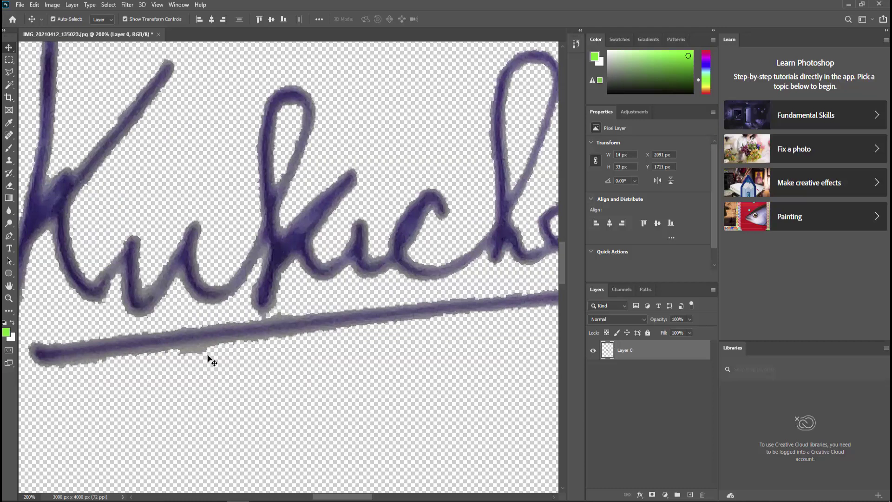
Step: Outline the grey paper residue beneath the middle of the signature's underline with the Polygonal Lasso and delete it
left_click(10, 73)
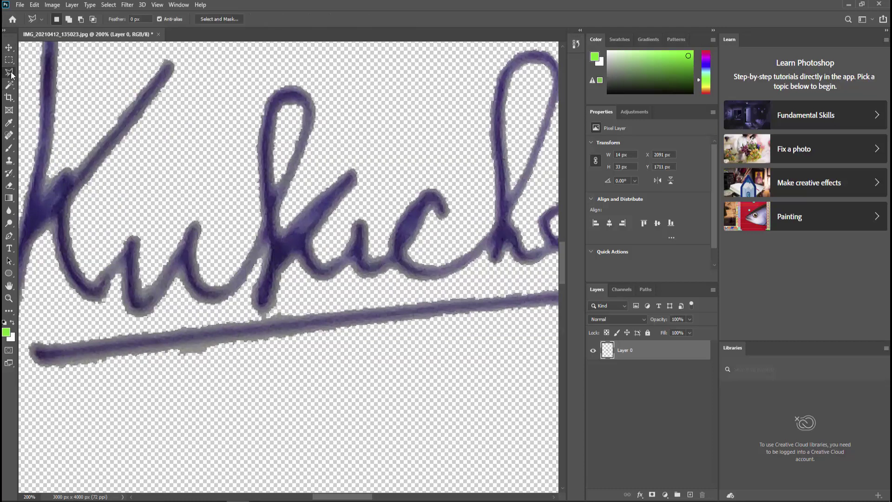
left_click(163, 351)
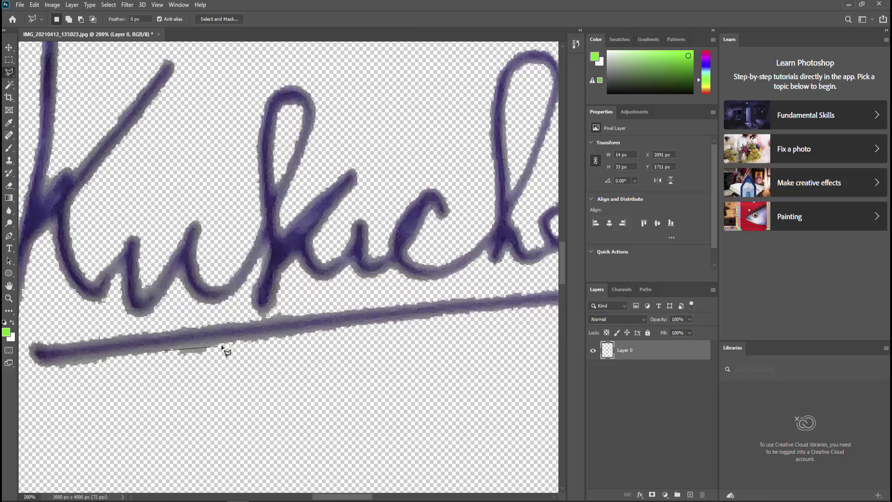
left_click(307, 333)
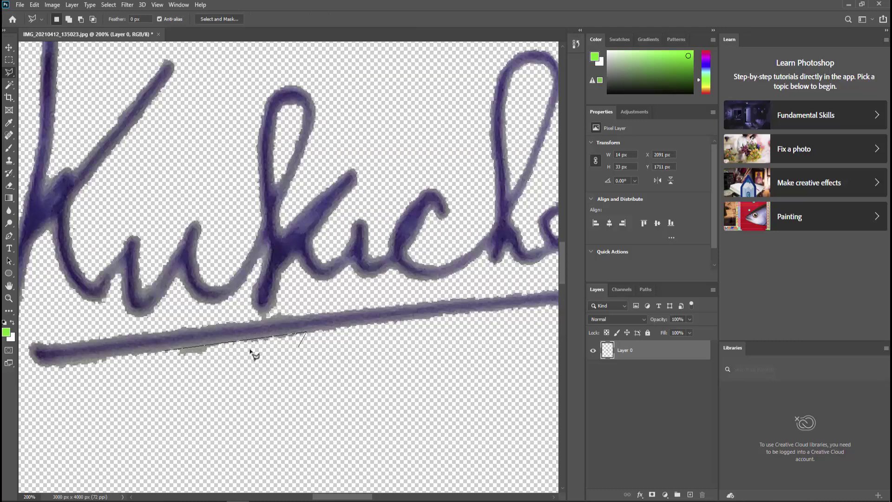
double_click(168, 360)
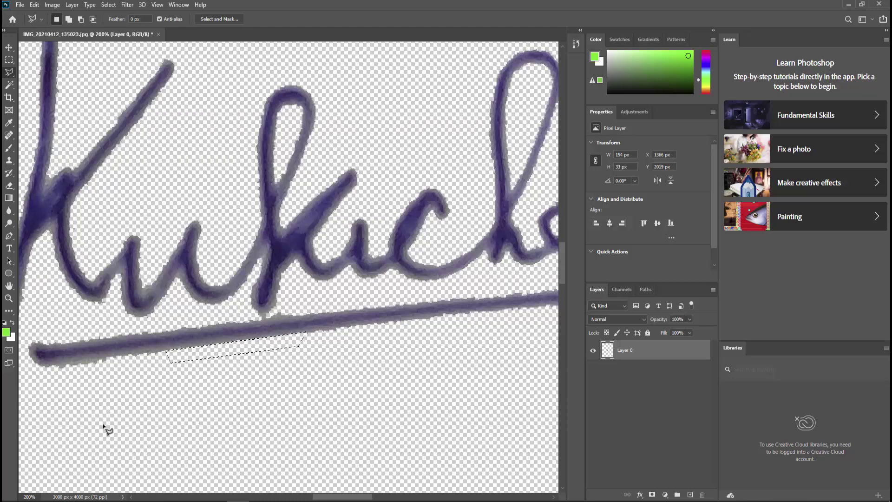
Step: Outline the paper residue below and around the left end of the underline with the Polygonal Lasso and delete it
left_click(41, 364)
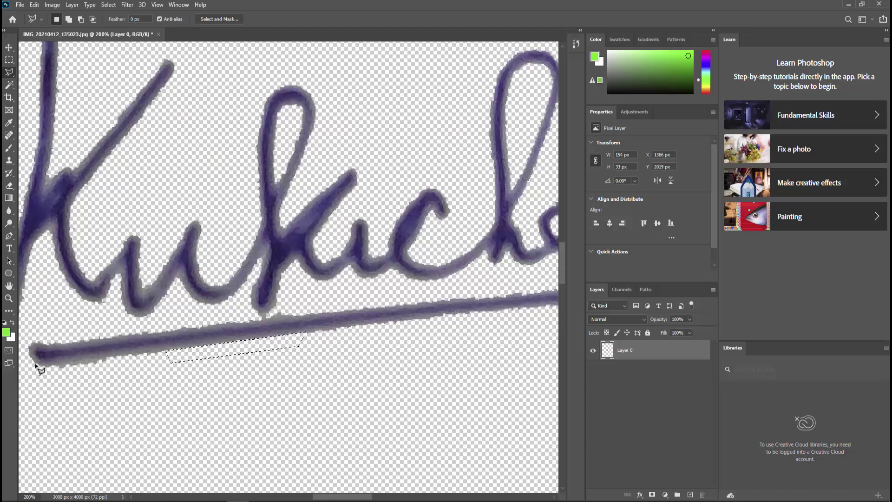
left_click(210, 345)
left_click(185, 370)
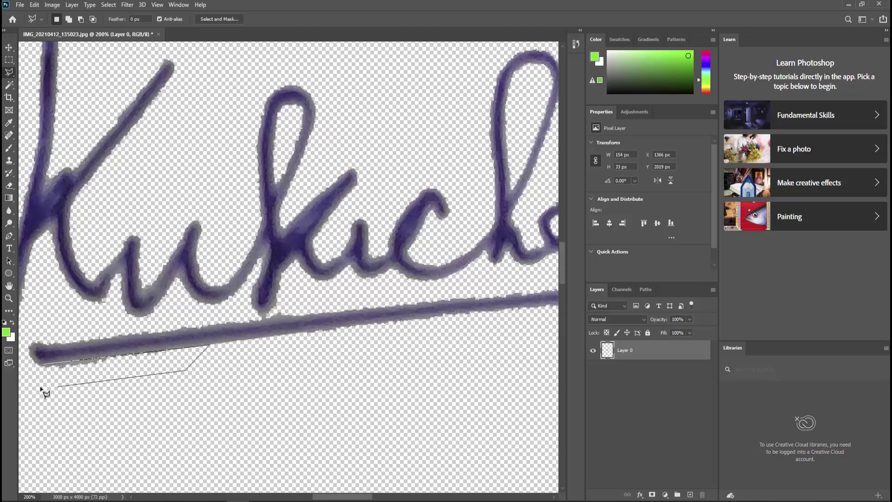
left_click(22, 384)
left_click(23, 337)
left_click(35, 336)
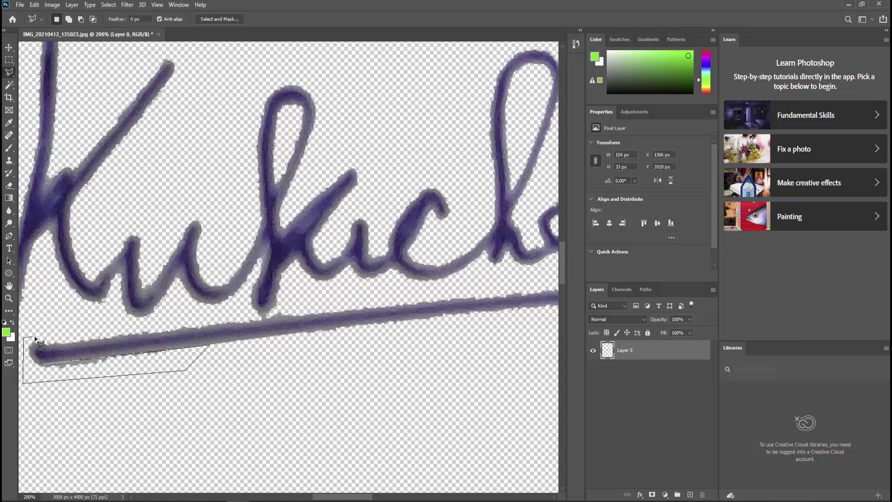
left_click(33, 349)
left_click(40, 366)
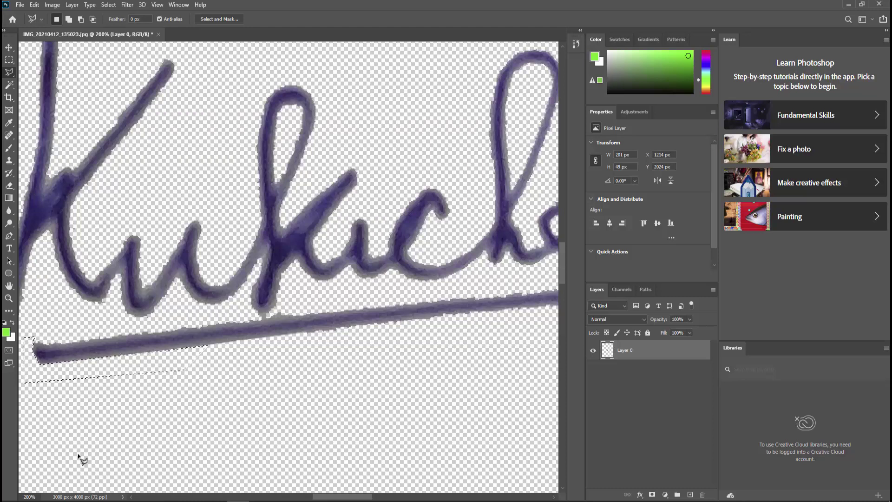
Step: Deselect the lasso outline and move the signature layer about 280 px to the left and 310 px up on the canvas
key("ctrl+minus")
key("ctrl+minus")
key("ctrl+minus")
key("ctrl+minus")
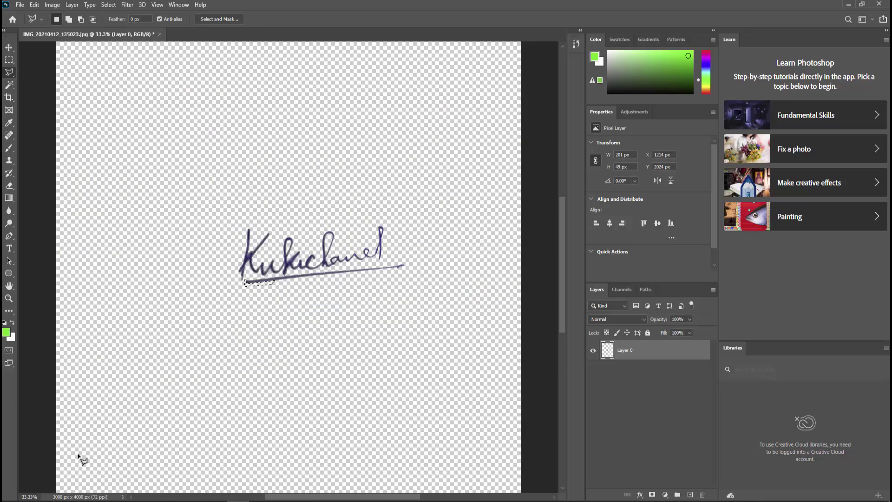
left_click(9, 47)
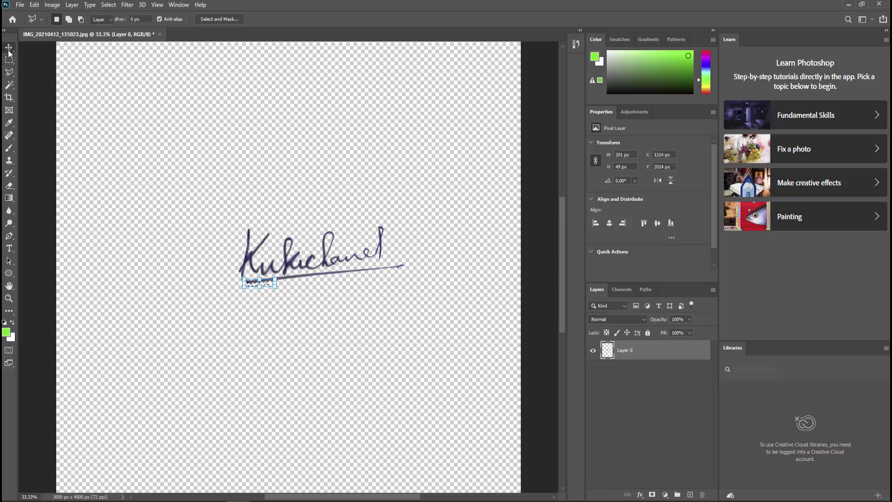
key("ctrl+d")
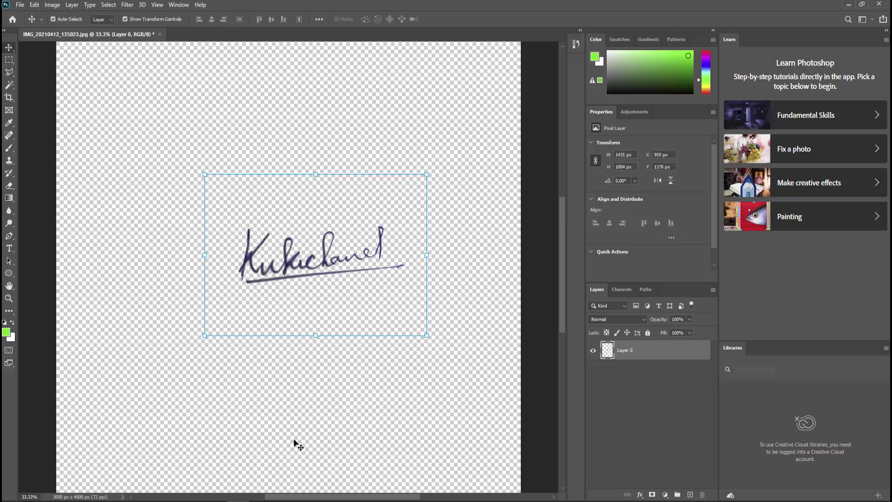
mouse_move(351, 264)
left_mouse_down()
mouse_move(310, 238)
mouse_move(307, 214)
left_mouse_up()
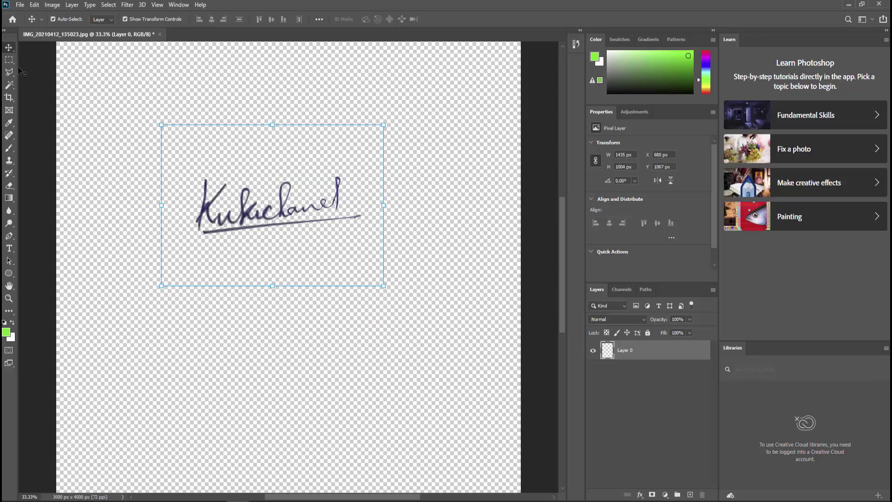
left_click(20, 7)
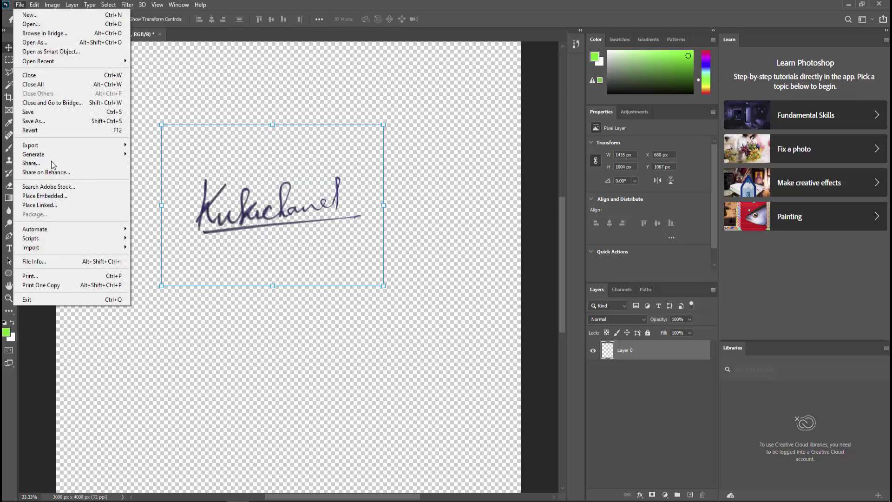
left_click(44, 121)
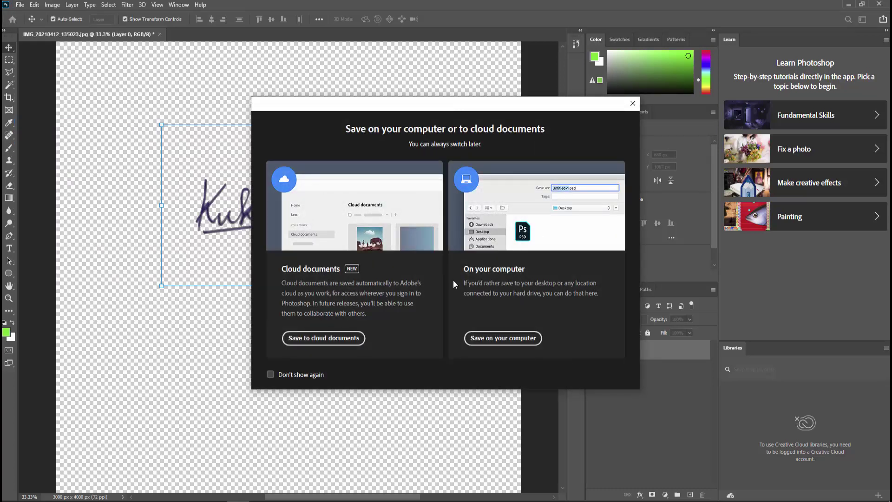
left_click(632, 103)
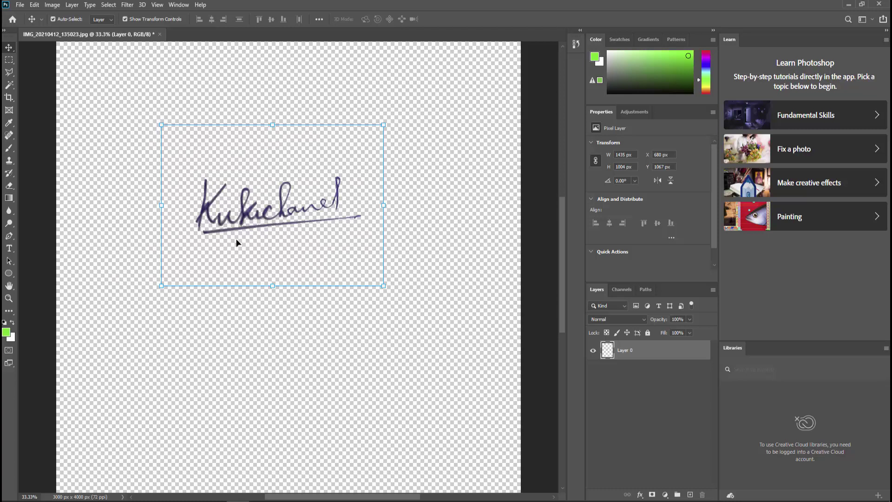
Step: Trim the canvas on all four sides based on transparent pixels
left_click(20, 5)
mouse_move(52, 5)
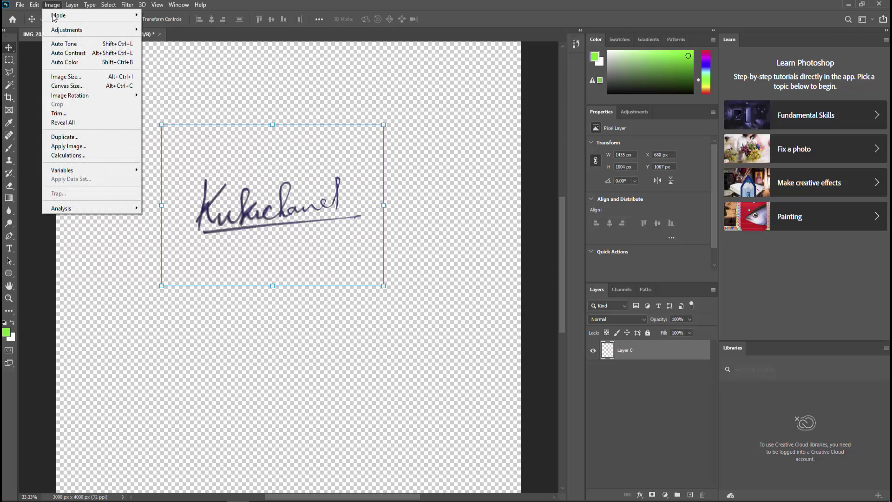
left_click(59, 113)
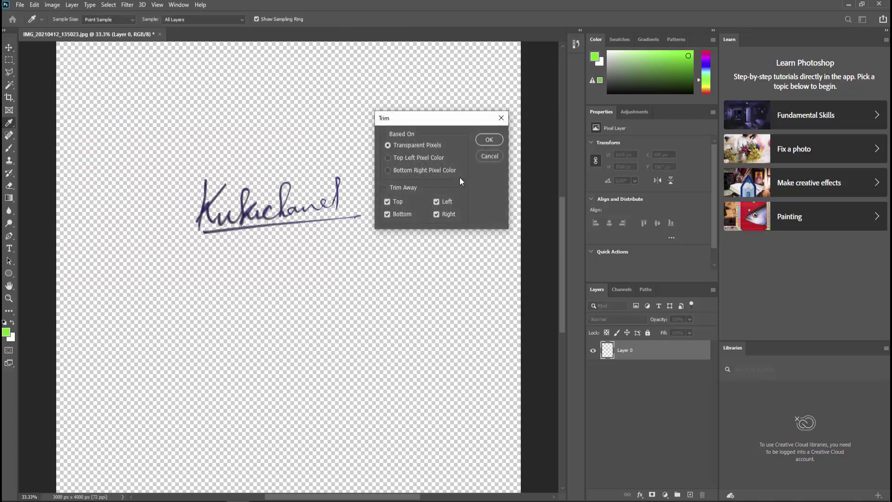
left_click(489, 140)
key("v")
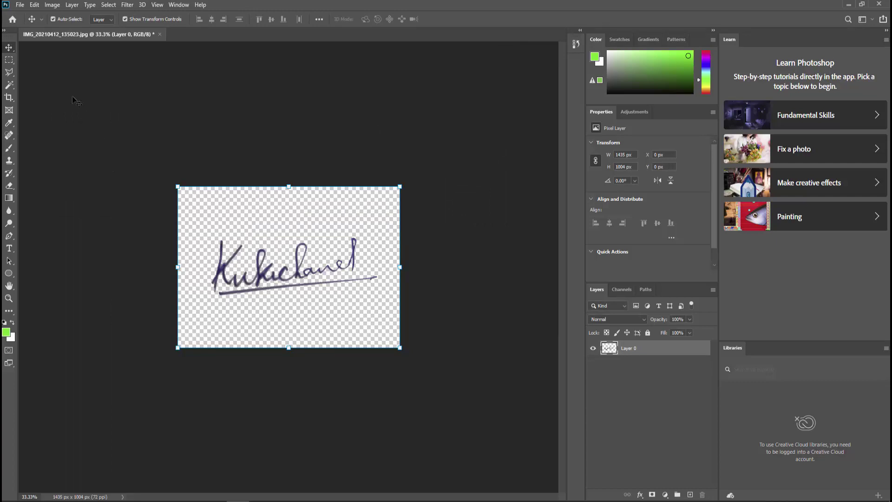
Step: Save the signature on the computer's Desktop as a PNG file named sign, using the large file size option
left_click(20, 5)
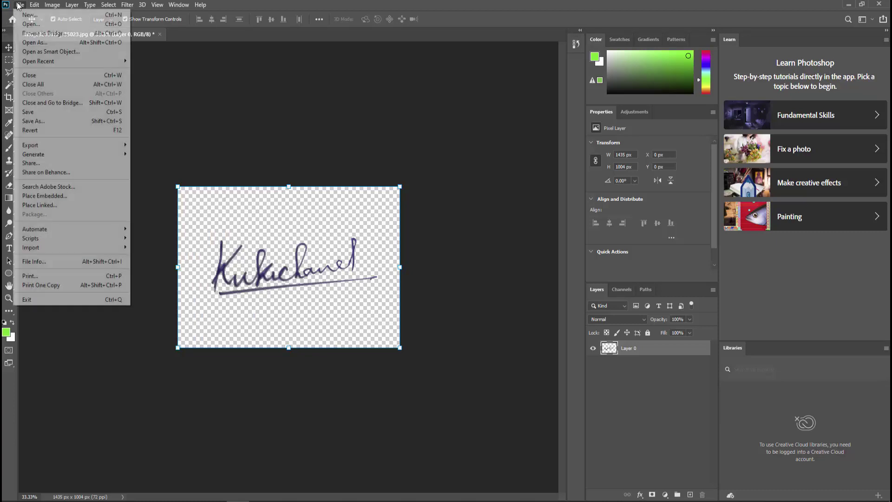
left_click(28, 122)
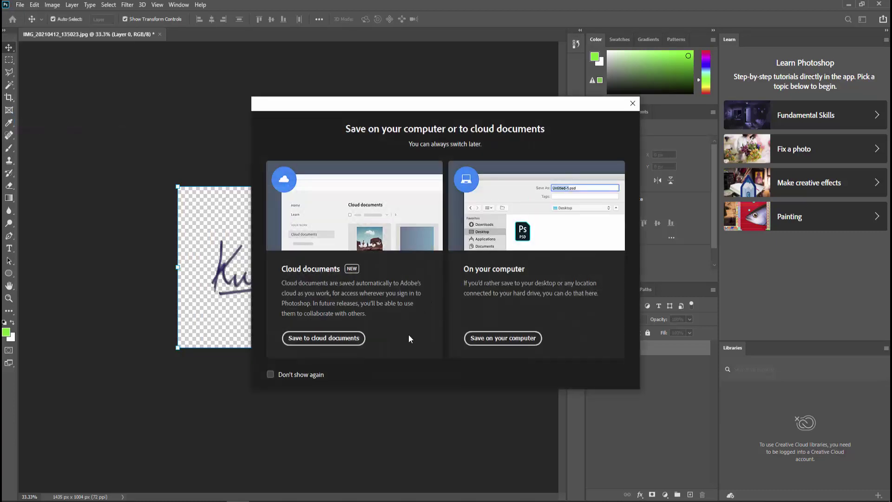
left_click(510, 344)
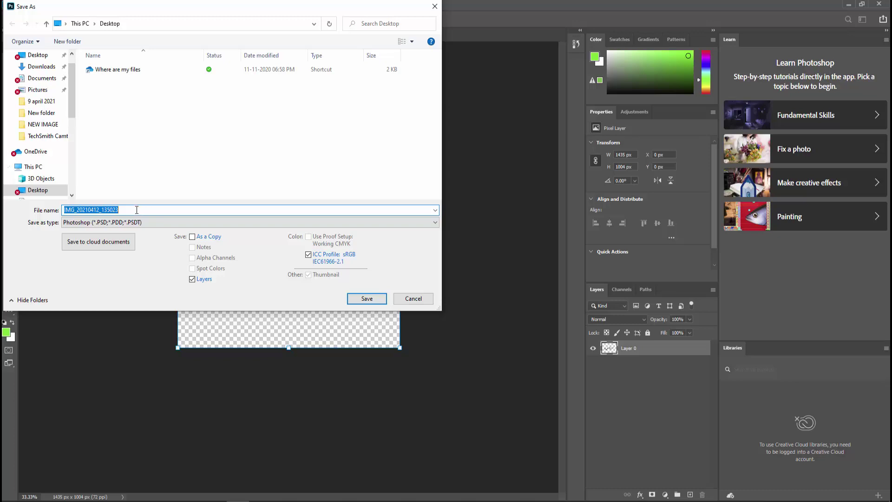
type("sign")
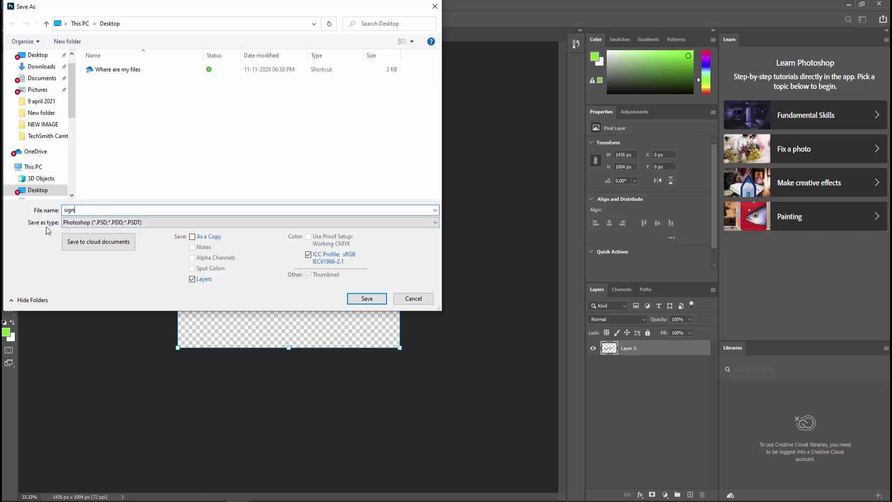
left_click(141, 223)
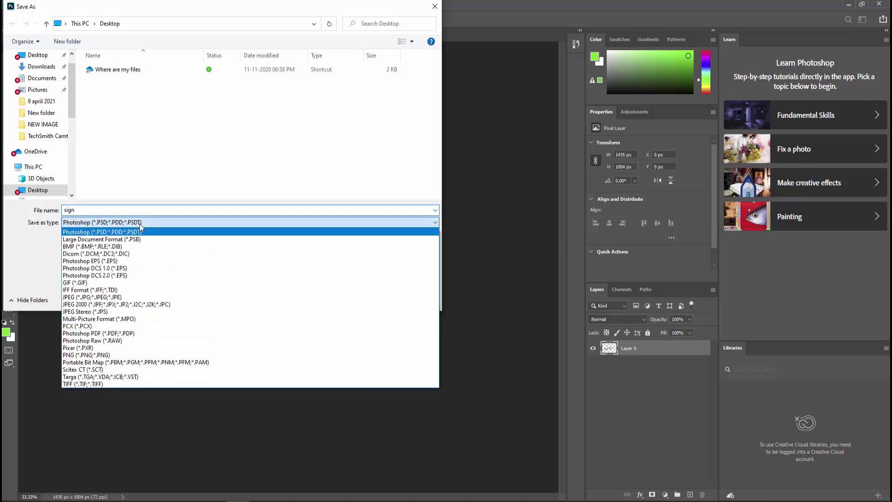
left_click(84, 355)
left_click(357, 302)
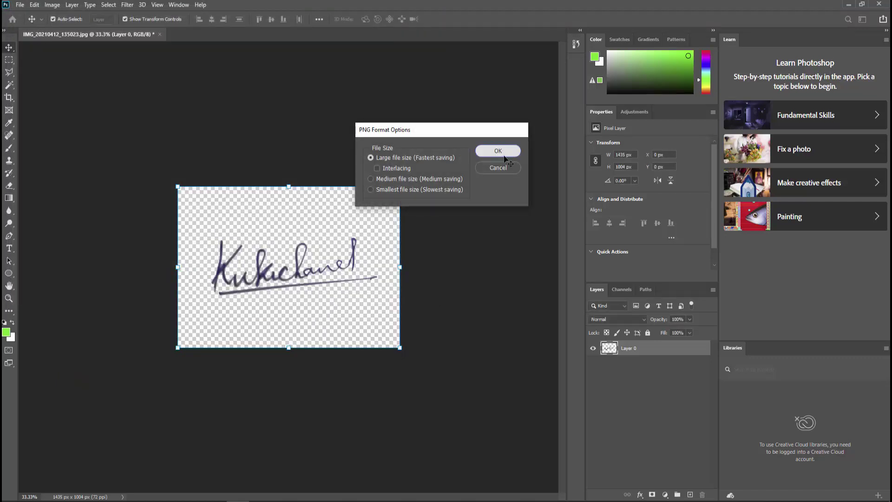
left_click(505, 156)
Step: Refresh the desktop, open the saved sign image to check the signature, and close the viewer
left_click(851, 5)
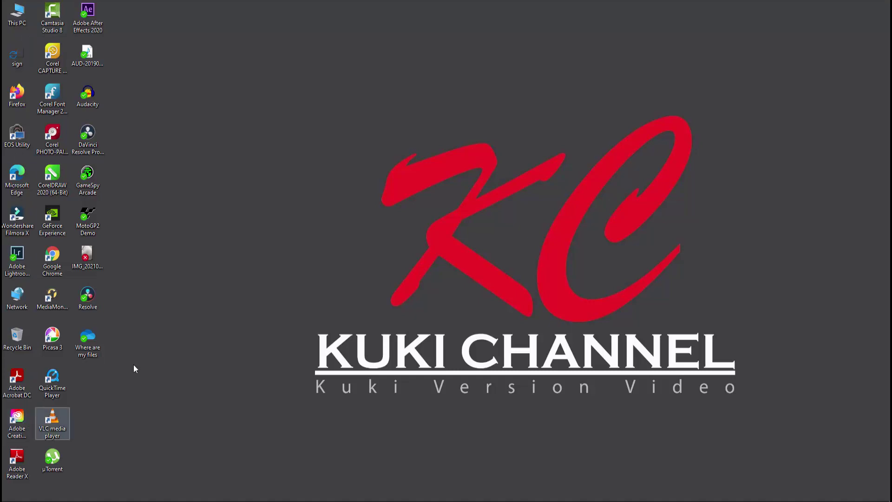
right_click(194, 198)
left_click(206, 228)
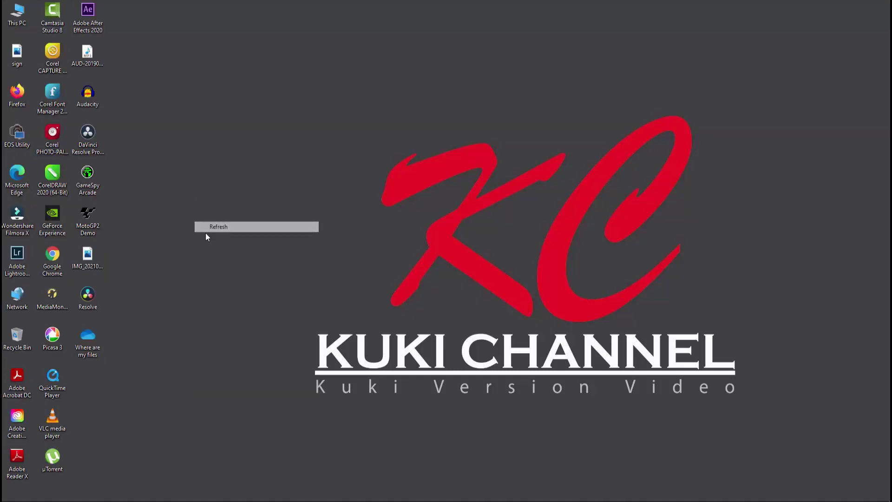
double_click(17, 58)
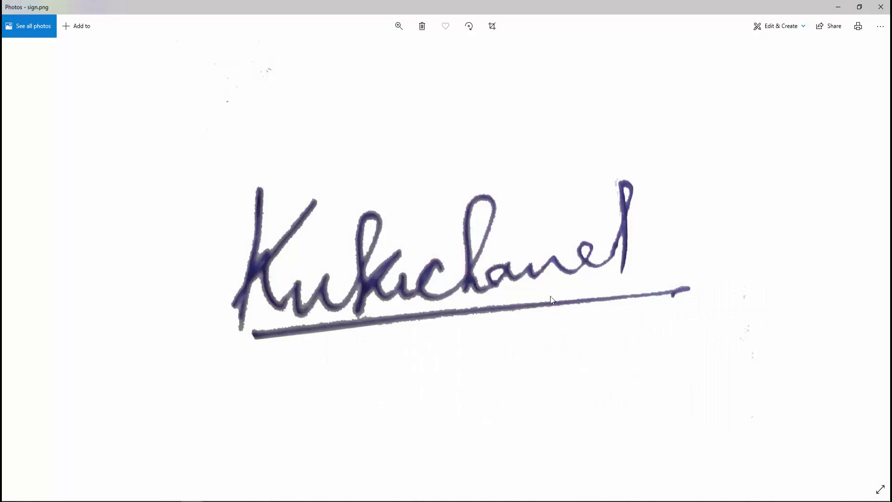
left_click(880, 7)
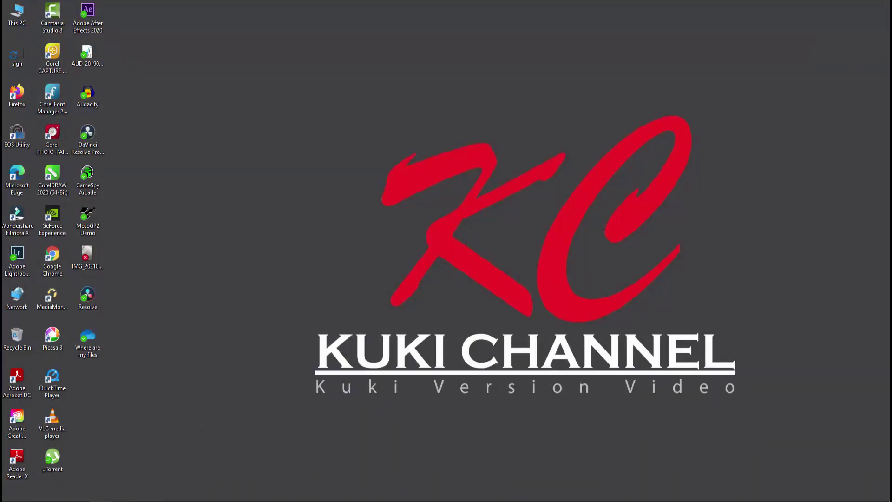
Step: Open the silhouette picture images (1) from the NEW IMAGE folder in Photoshop
mouse_move(101, 500)
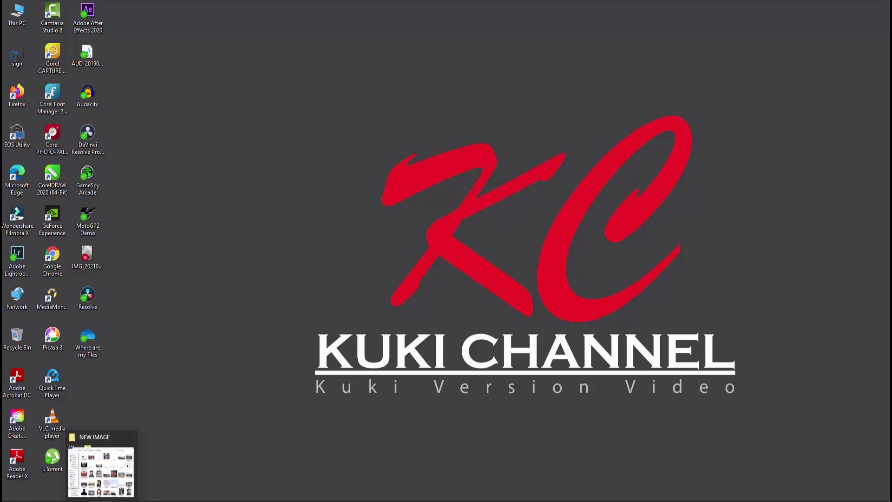
left_click(101, 500)
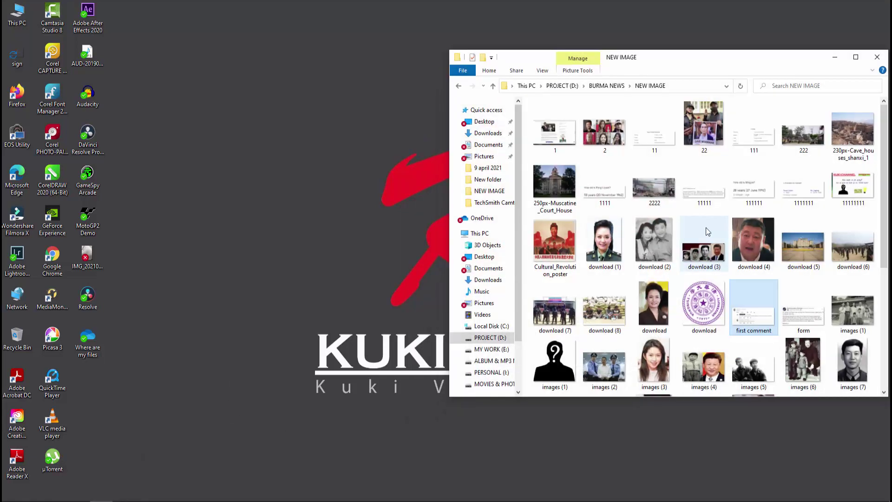
right_click(556, 349)
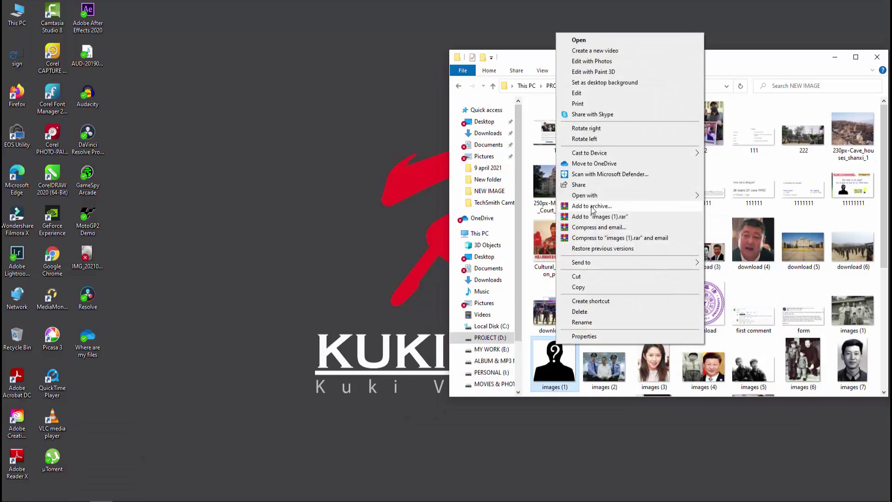
mouse_move(604, 196)
left_click(739, 207)
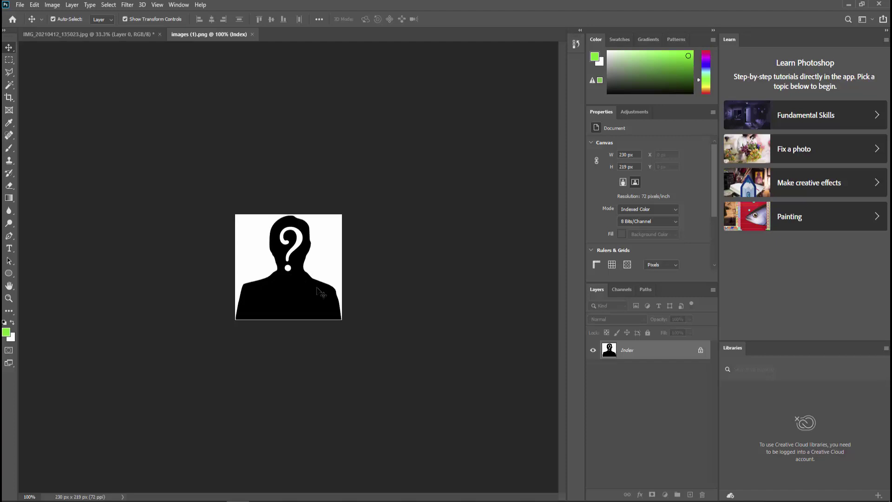
Step: Examine the file formats offered for saving the silhouette image on the computer, and leave without saving
left_click(20, 5)
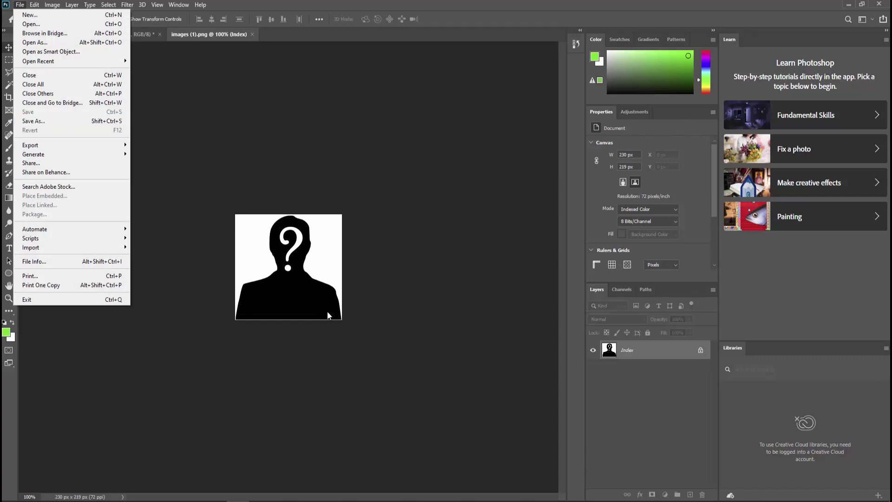
left_click(42, 121)
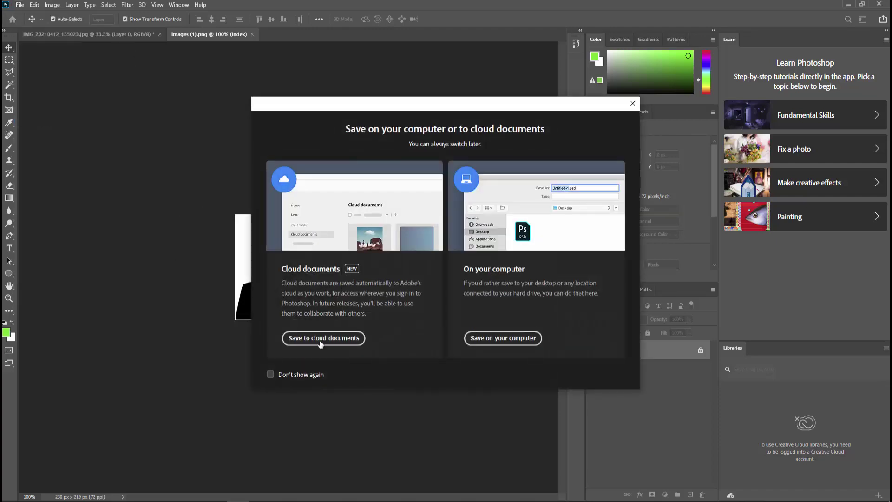
left_click(518, 339)
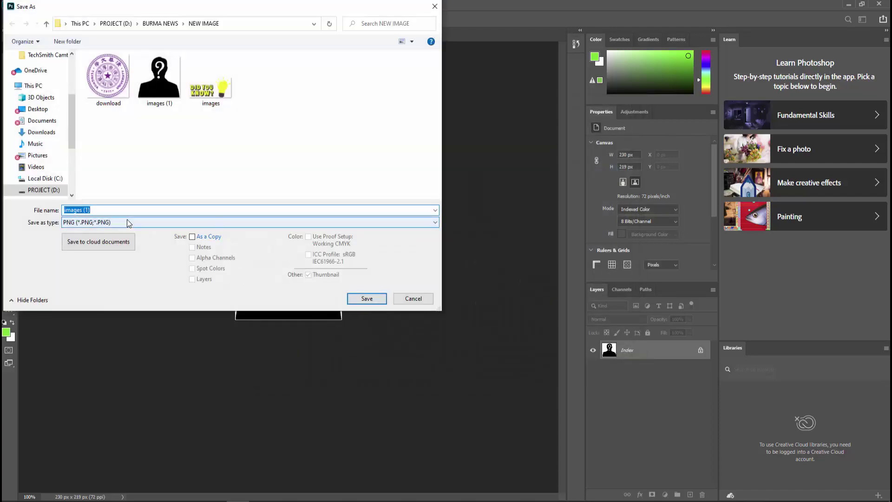
left_click(102, 223)
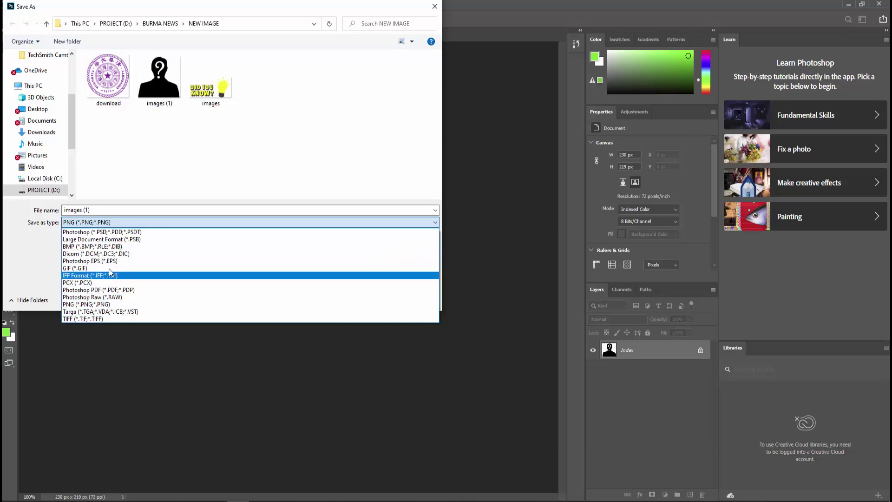
left_click(276, 356)
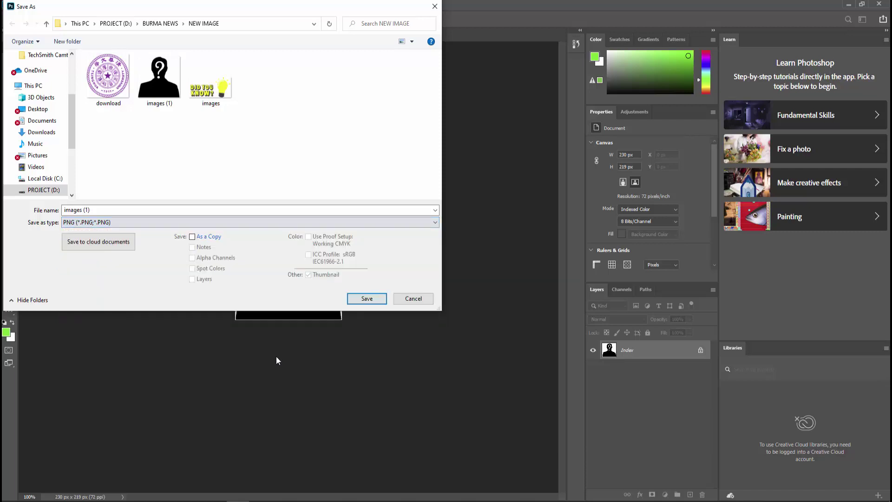
left_click(413, 299)
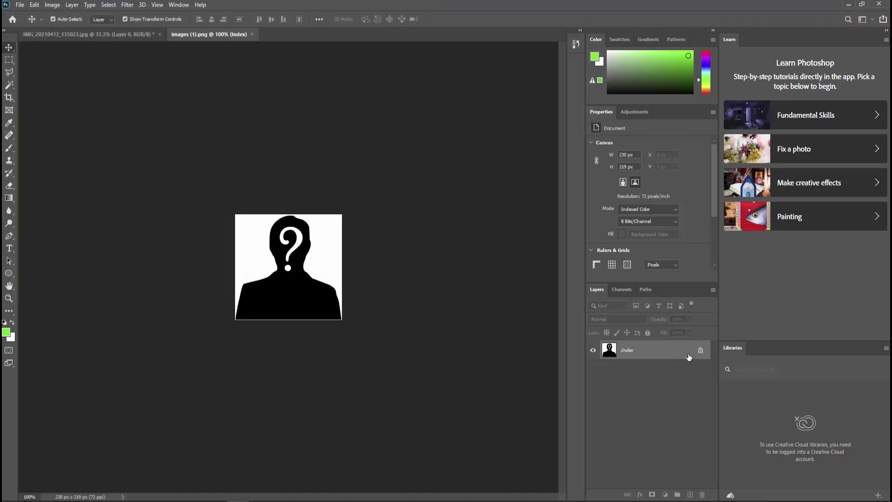
Step: Switch to Microsoft PowerPoint, dismiss the Camtasia add-in welcome message and show the Setting Up for Recording slide
left_click(849, 5)
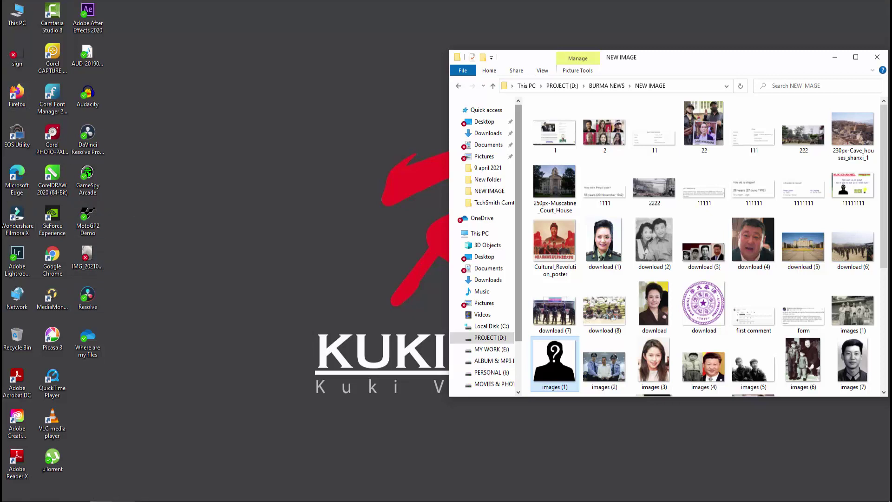
key("super")
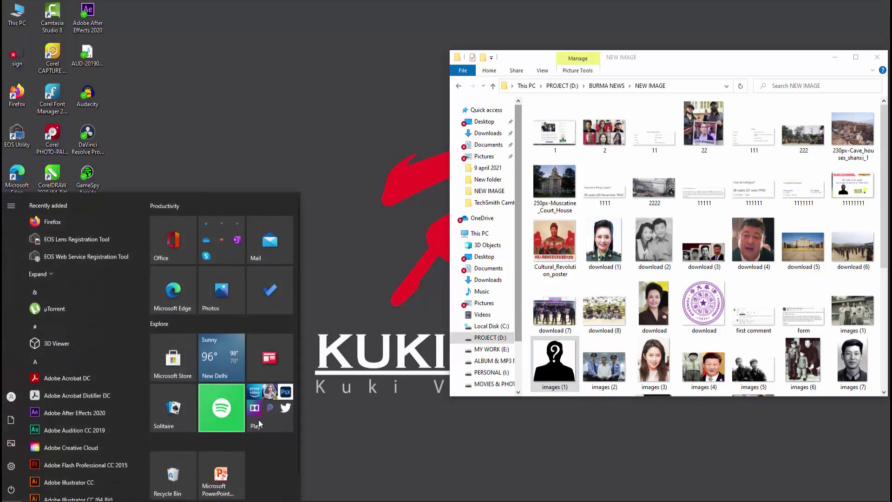
left_click(227, 474)
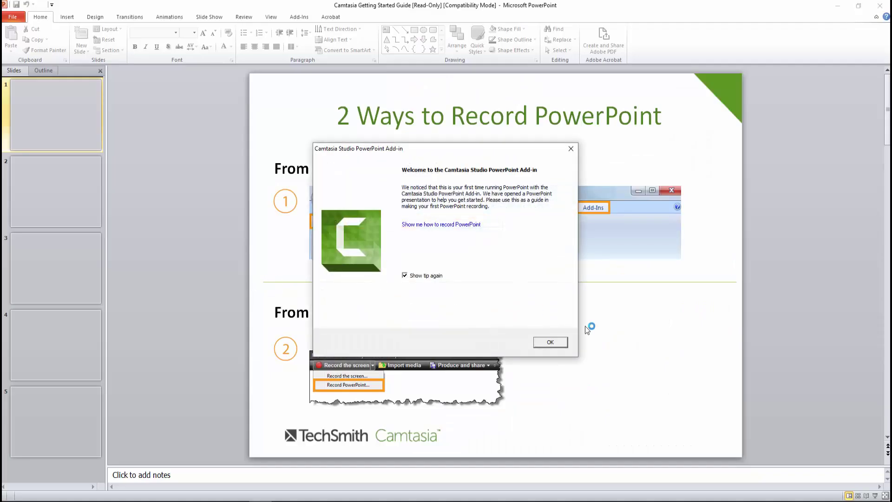
left_click(558, 342)
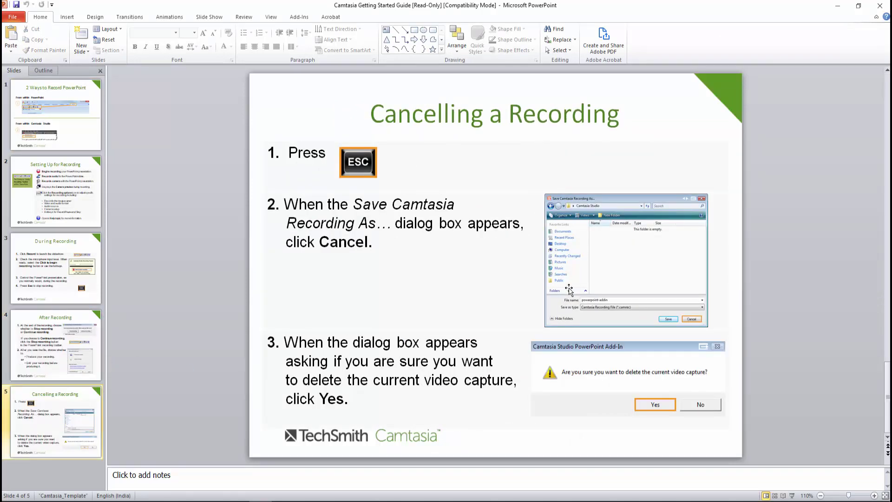
left_click(77, 206)
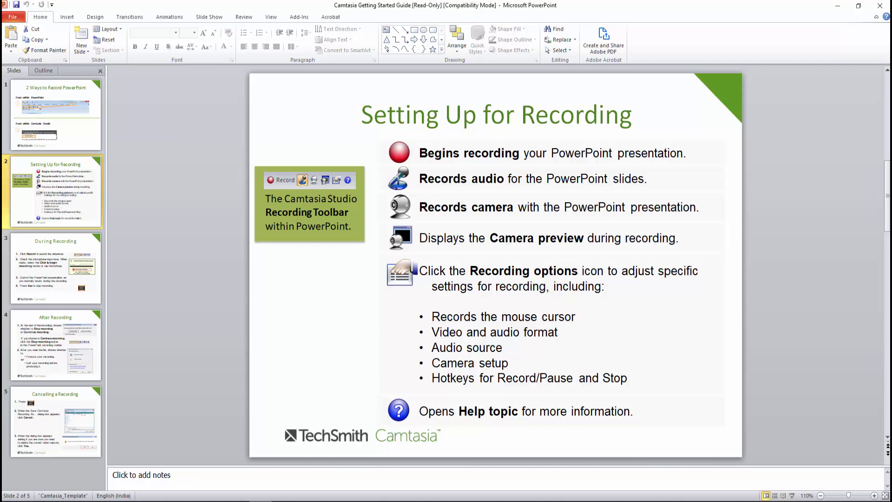
Step: Add the transparent signature picture to the Setting Up for Recording slide and reposition it, closing the Office activation notice
mouse_move(260, 501)
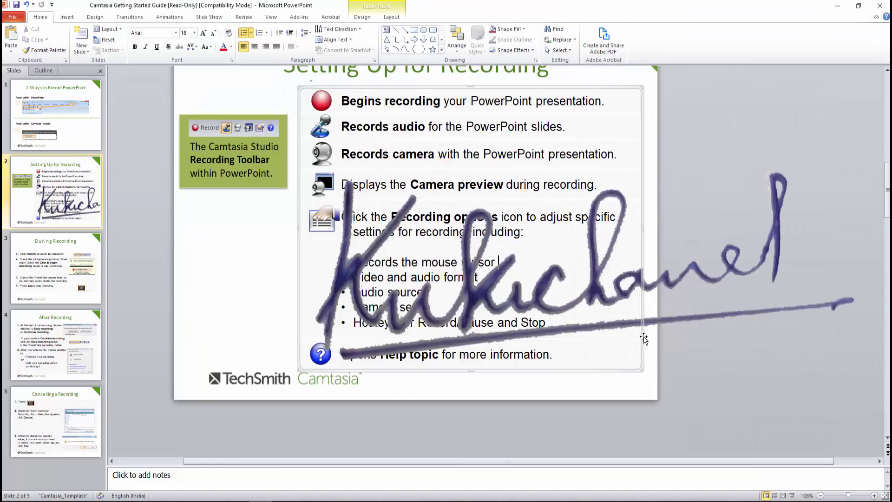
left_click_drag(385, 194, 436, 284)
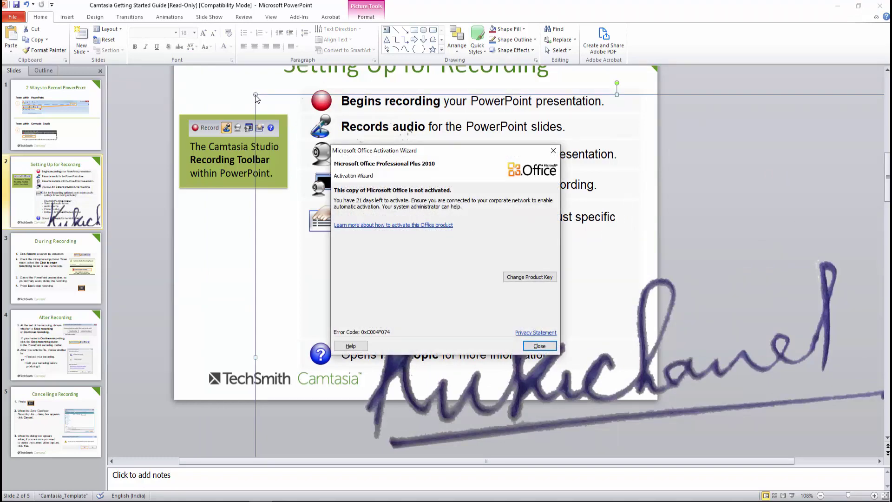
left_click(539, 345)
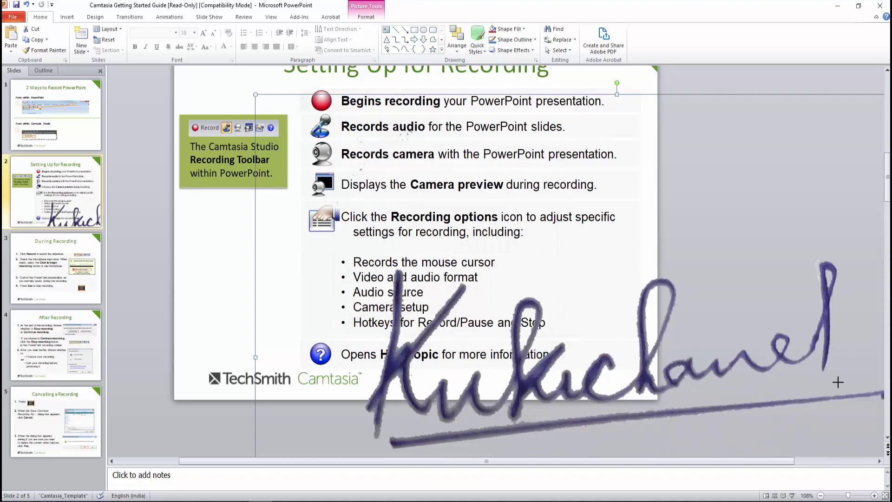
mouse_move(783, 359)
left_mouse_down()
mouse_move(781, 412)
mouse_move(723, 368)
left_mouse_up()
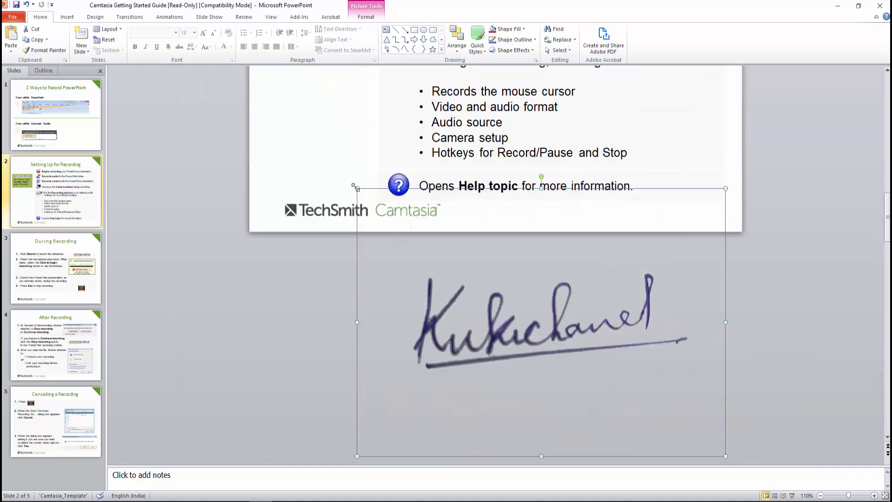
Step: Shrink the signature picture to a small size, place it on the slide beside the bulleted recording options, and deselect it
mouse_move(357, 188)
left_mouse_down()
mouse_move(500, 323)
mouse_move(604, 368)
left_mouse_up()
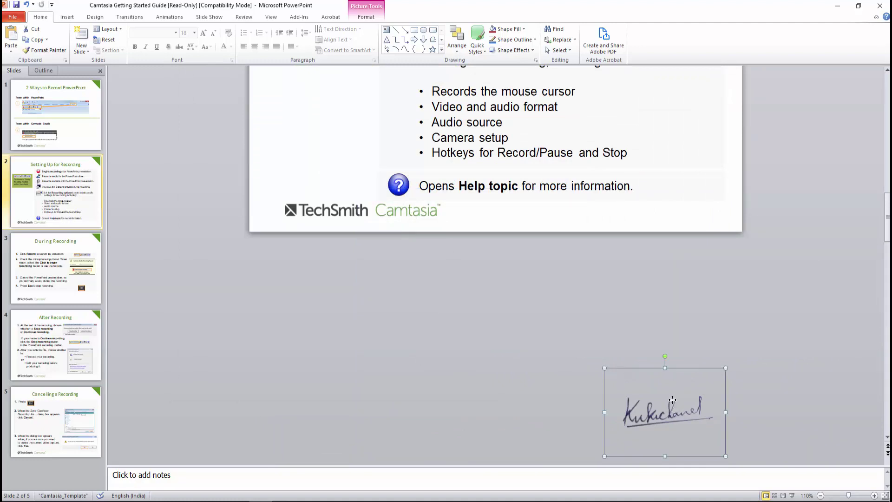
left_click_drag(674, 397, 674, 107)
scroll(621, 108, "up", 4)
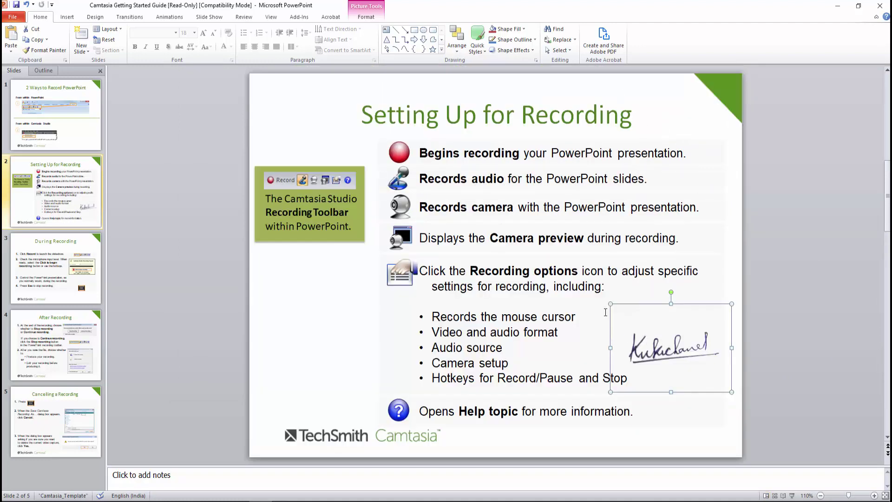
left_click_drag(610, 304, 682, 335)
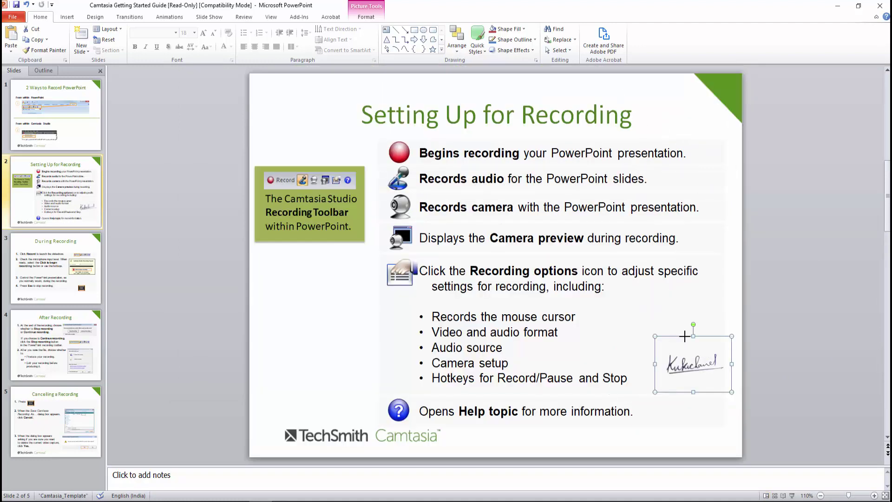
left_click_drag(708, 364, 674, 352)
left_click(751, 311)
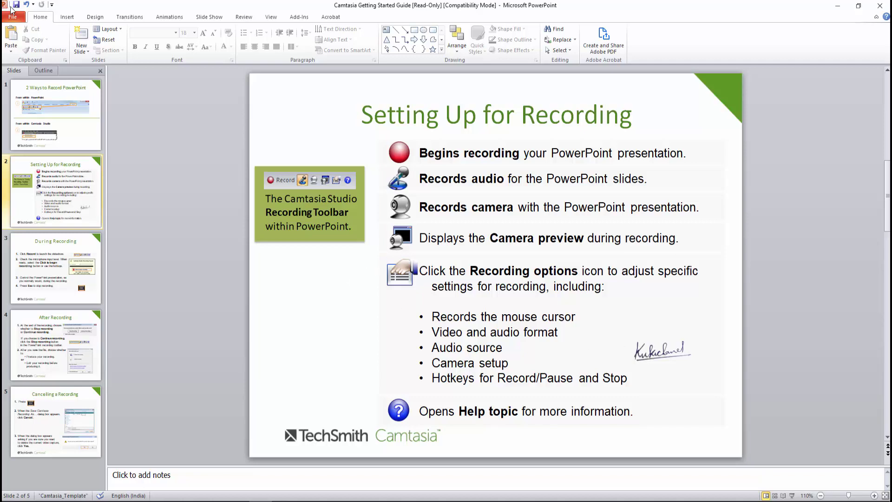
Step: Browse the Desktop folder for a presentation to open and list the previously used presentation file paths
left_click(18, 17)
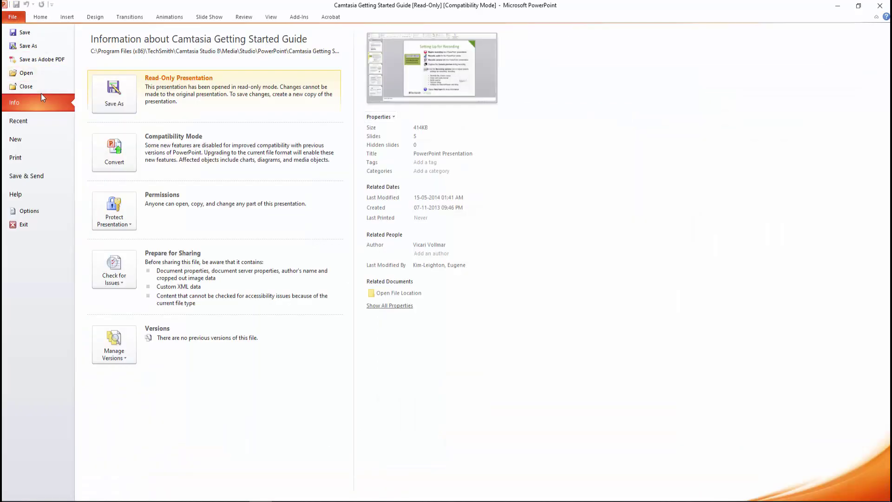
left_click(33, 74)
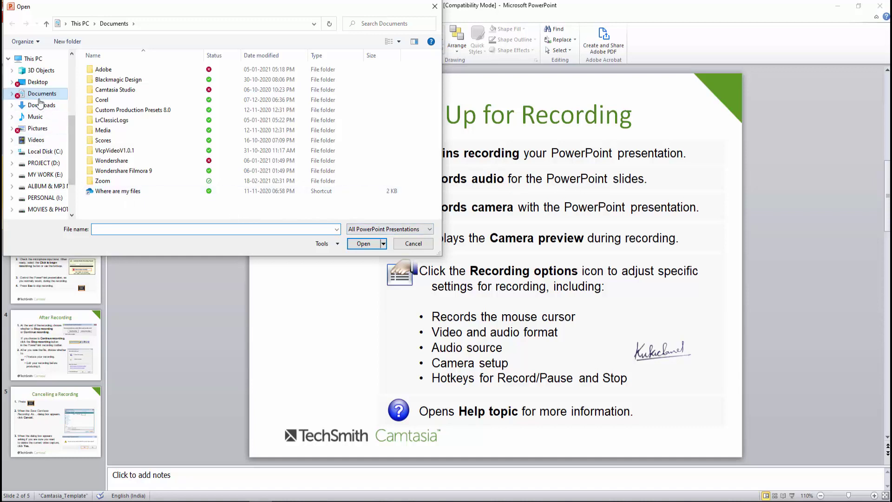
left_click(38, 82)
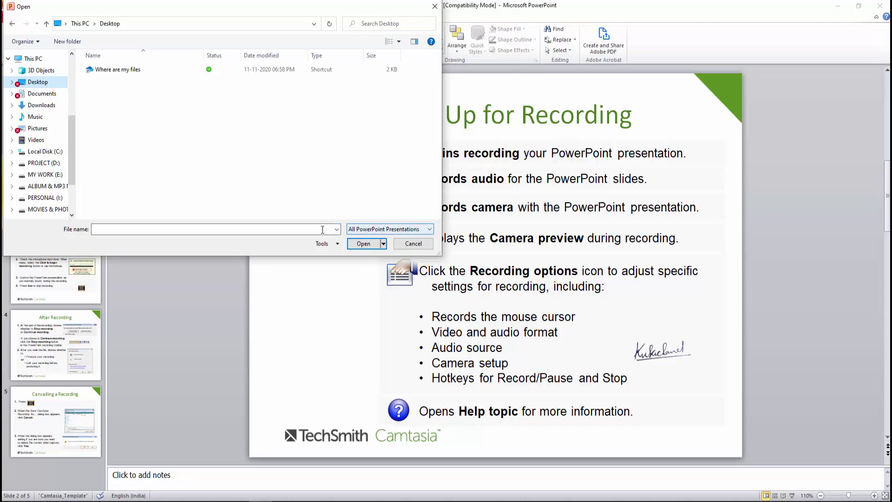
left_click(336, 230)
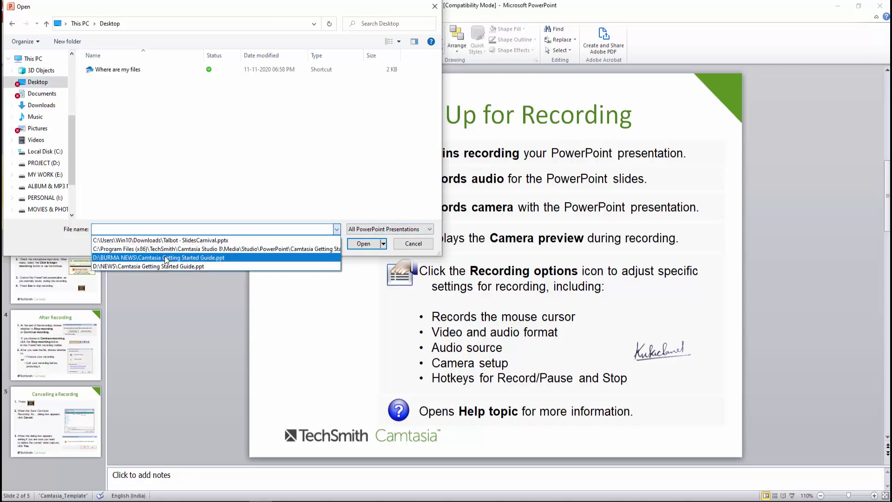